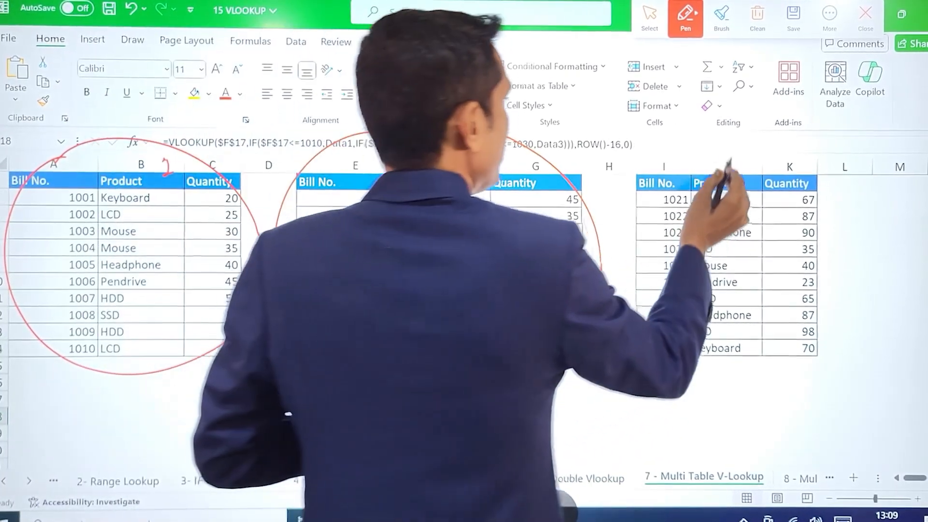
mouse_move(719, 145)
mouse_down()
mouse_move(650, 357)
mouse_move(829, 271)
mouse_move(719, 141)
mouse_move(695, 167)
mouse_up()
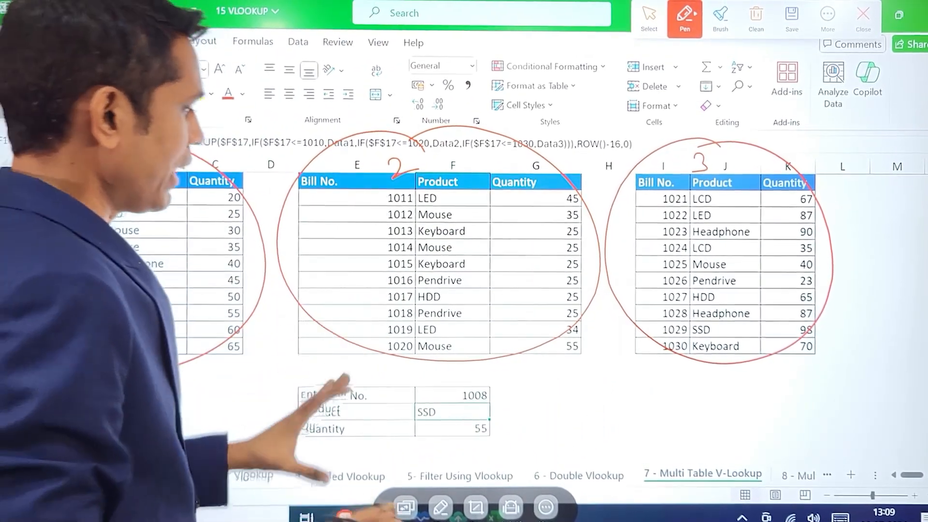
mouse_move(476, 383)
mouse_down()
mouse_move(425, 394)
mouse_move(500, 387)
mouse_up()
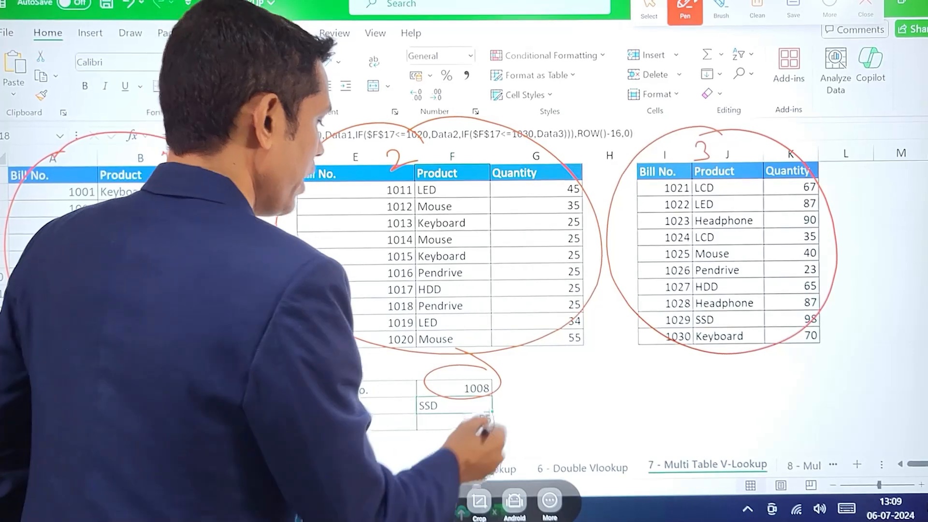
mouse_move(517, 384)
mouse_down()
mouse_move(498, 417)
mouse_move(499, 402)
mouse_up()
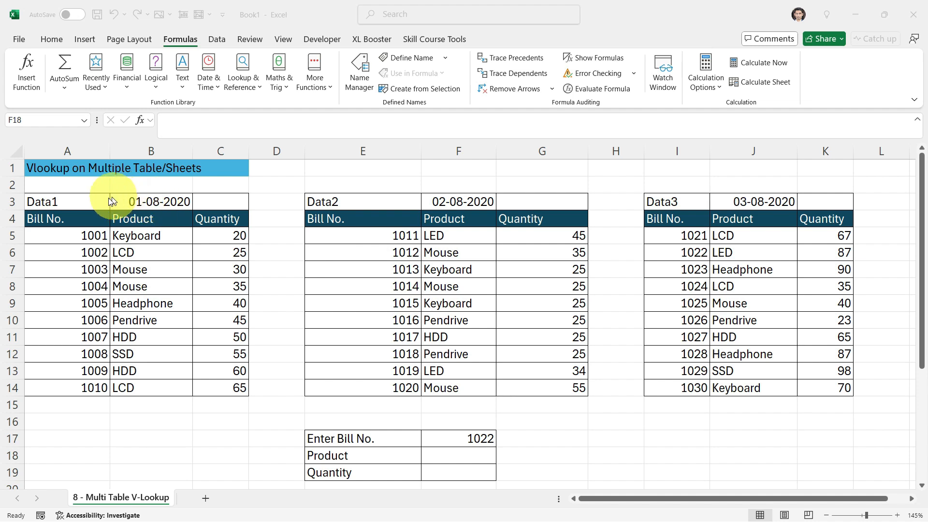
- Examine the Data1, Data2 and Data3 tables and find which one holds the bill number in cell F17
click(89, 201)
drag(80, 199, 208, 404)
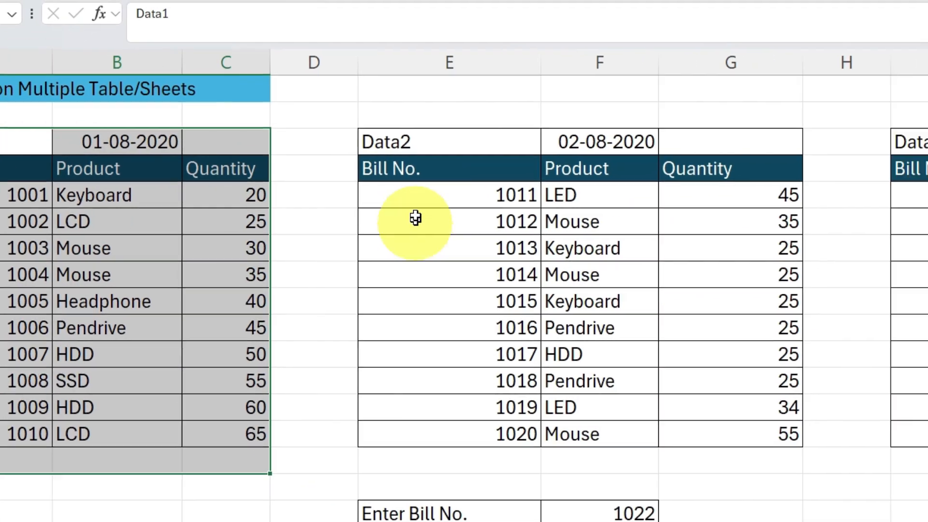
drag(453, 143, 753, 434)
drag(551, 141, 763, 438)
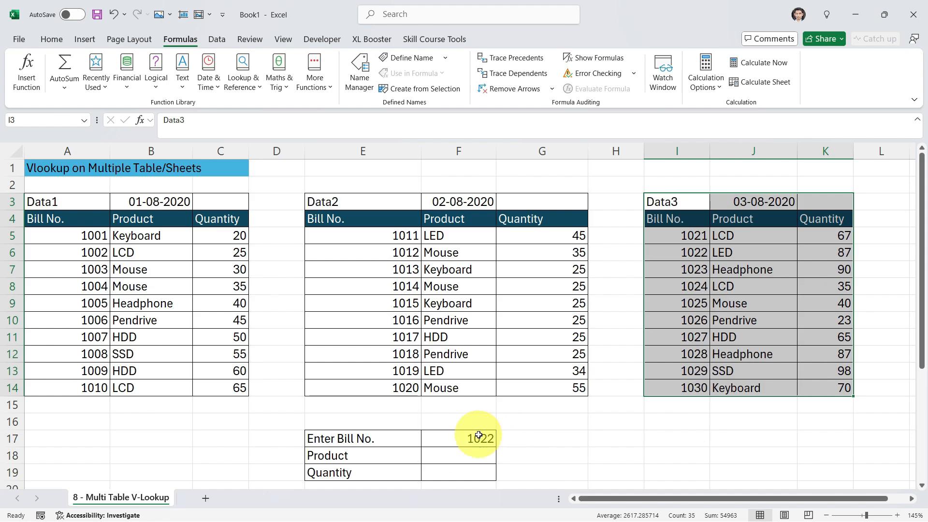
click(218, 509)
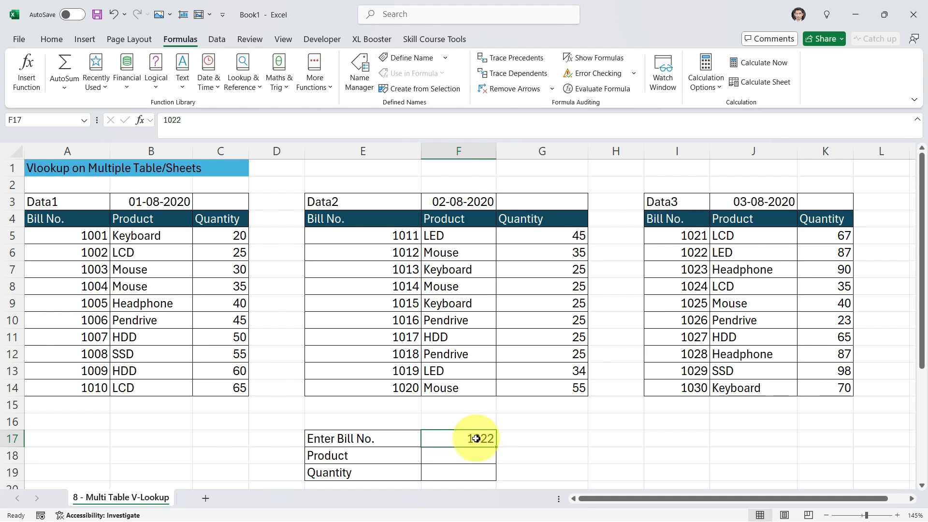
drag(693, 234, 703, 385)
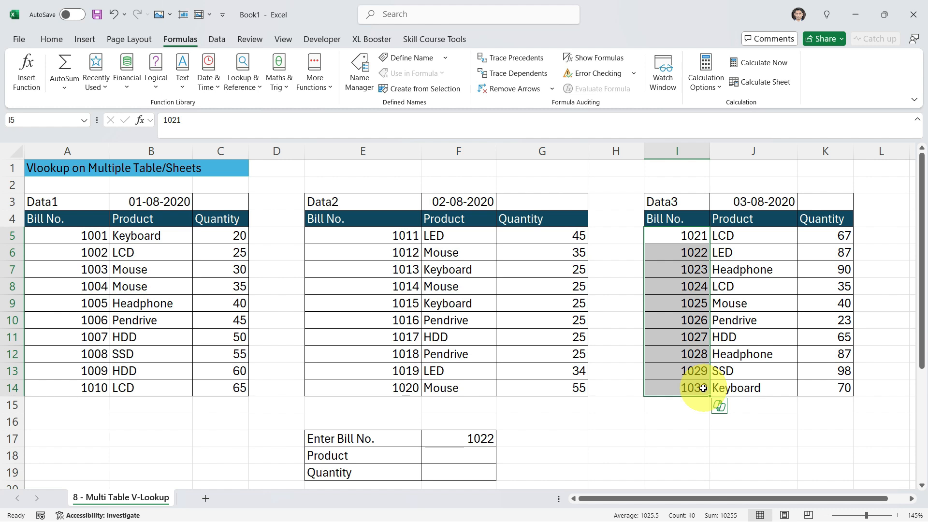
click(476, 437)
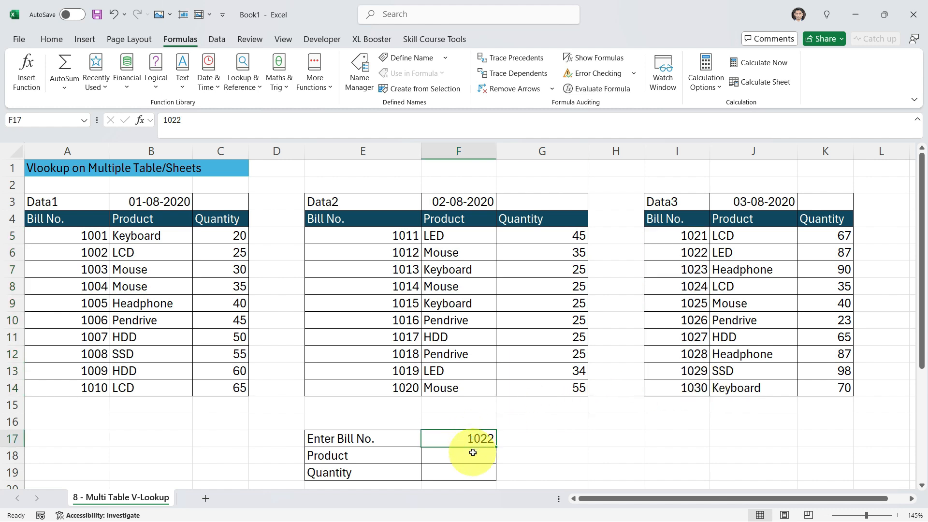
drag(689, 215, 833, 430)
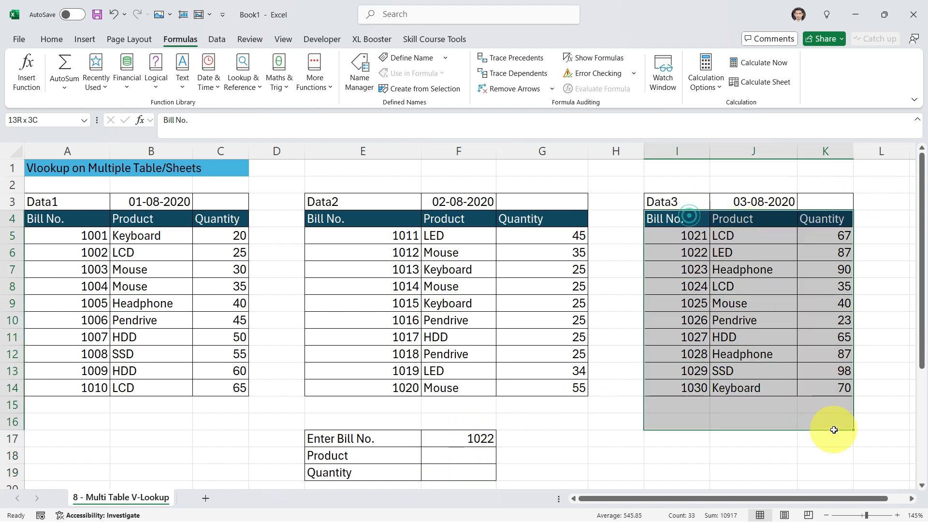
drag(688, 260, 823, 258)
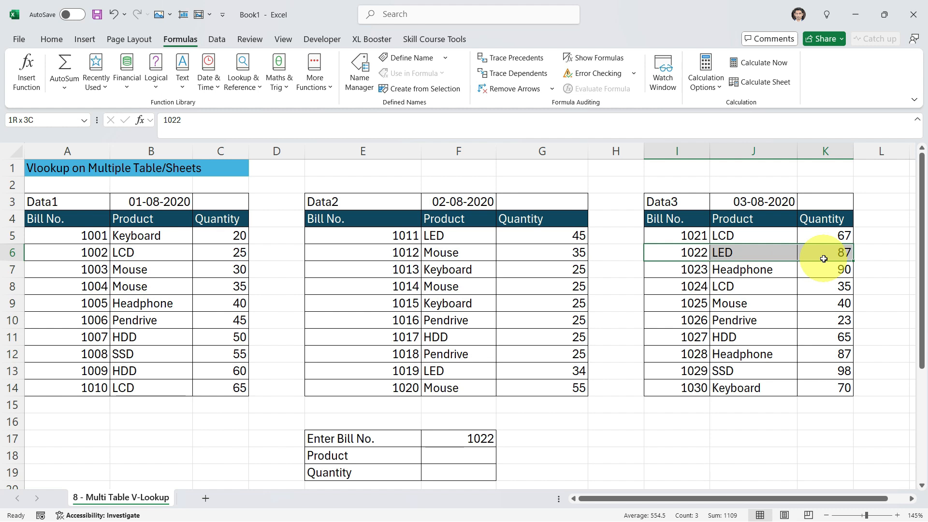
- Examine the Data2 and Data1 tables against the empty Product and Quantity result cells F18:F19
drag(366, 202, 542, 397)
drag(448, 454, 447, 485)
drag(82, 211, 222, 386)
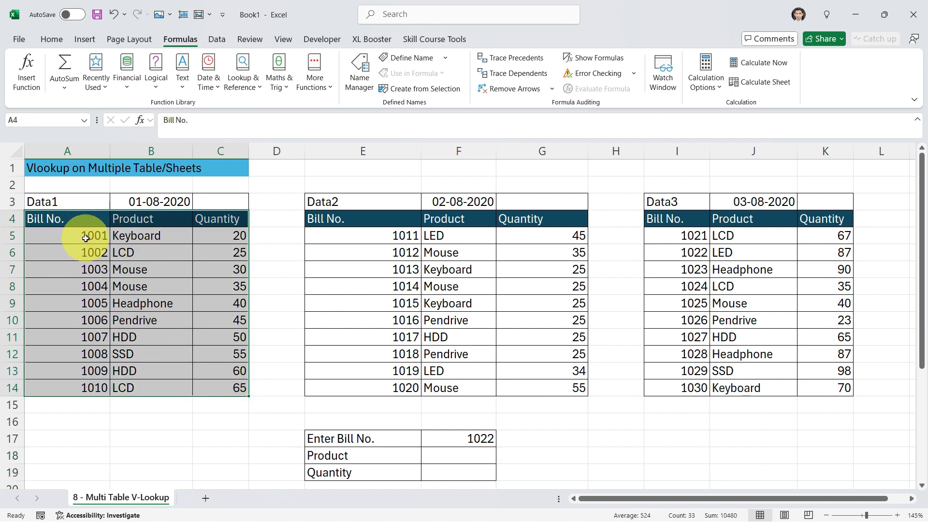
drag(85, 236, 110, 374)
click(437, 458)
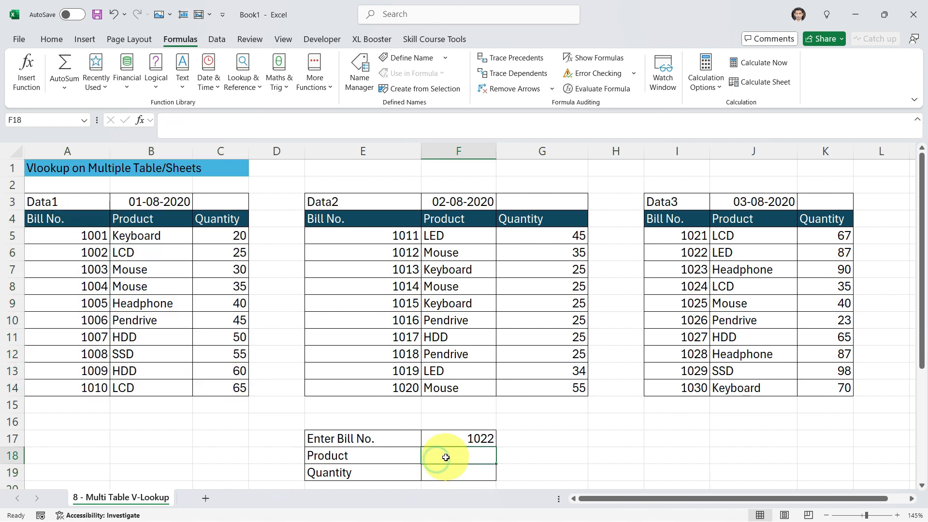
drag(452, 458, 452, 473)
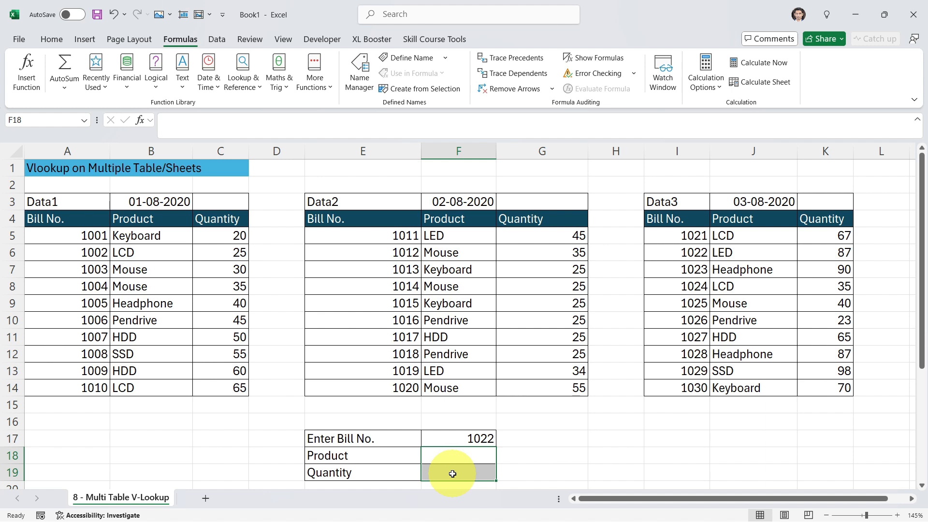
click(454, 457)
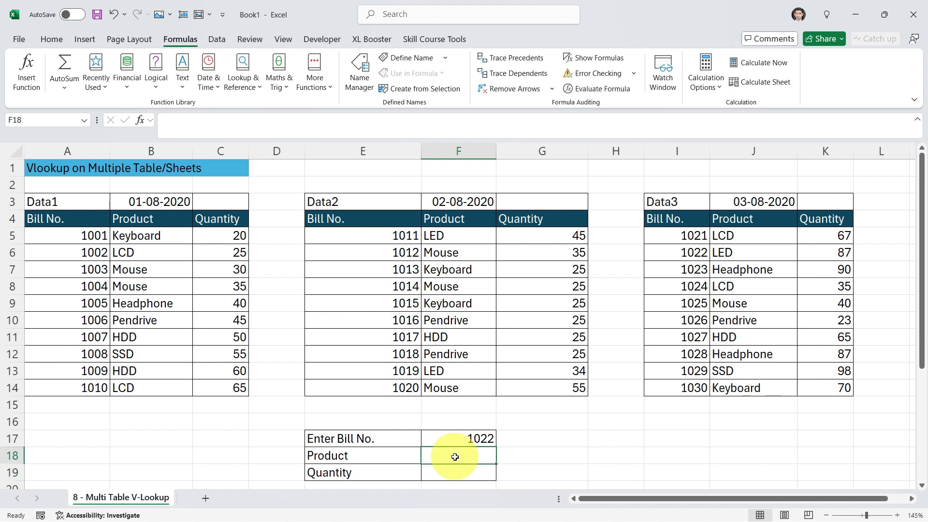
- Define the name Data1 for the first bill table, A4:C14, including its header row
drag(53, 222, 238, 391)
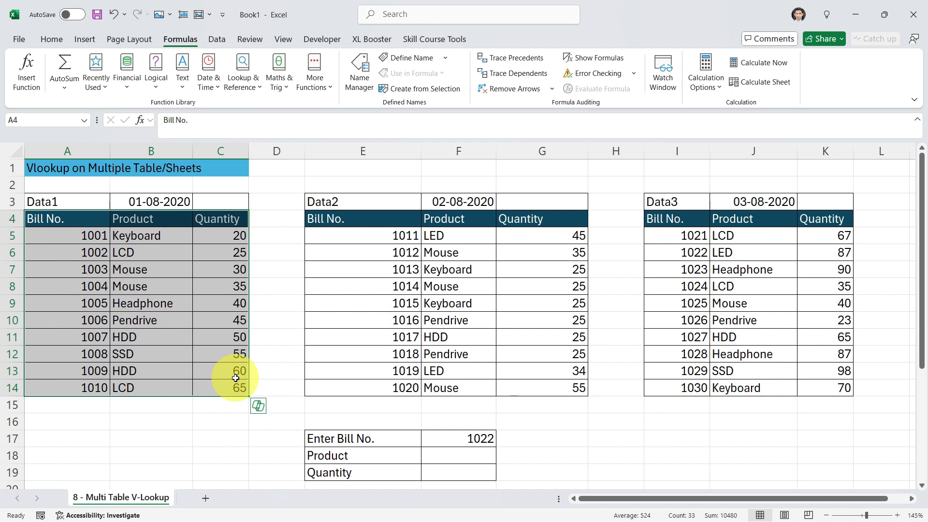
drag(99, 221, 238, 391)
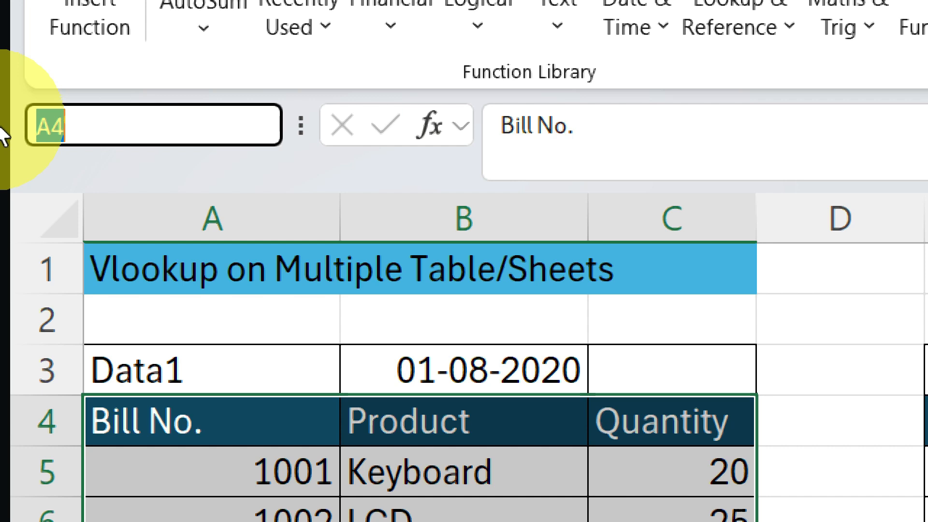
text(Data1)
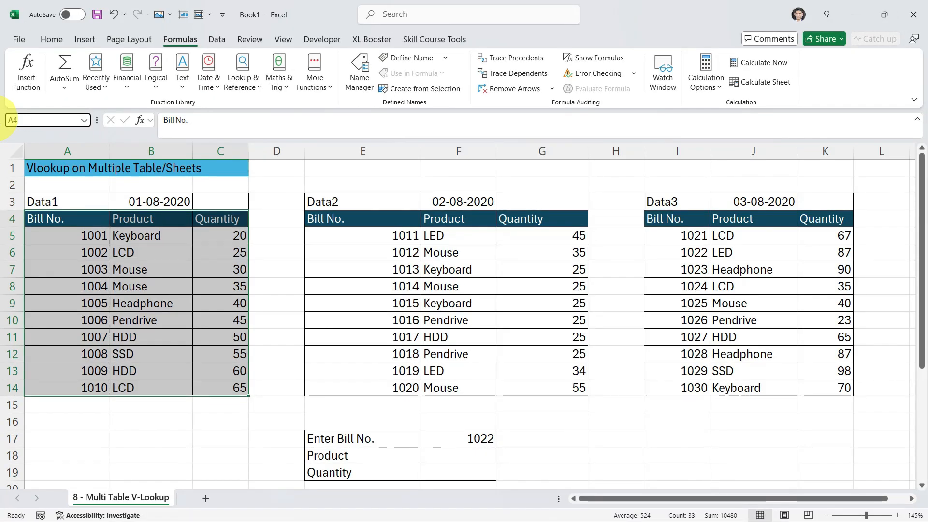
key(Return)
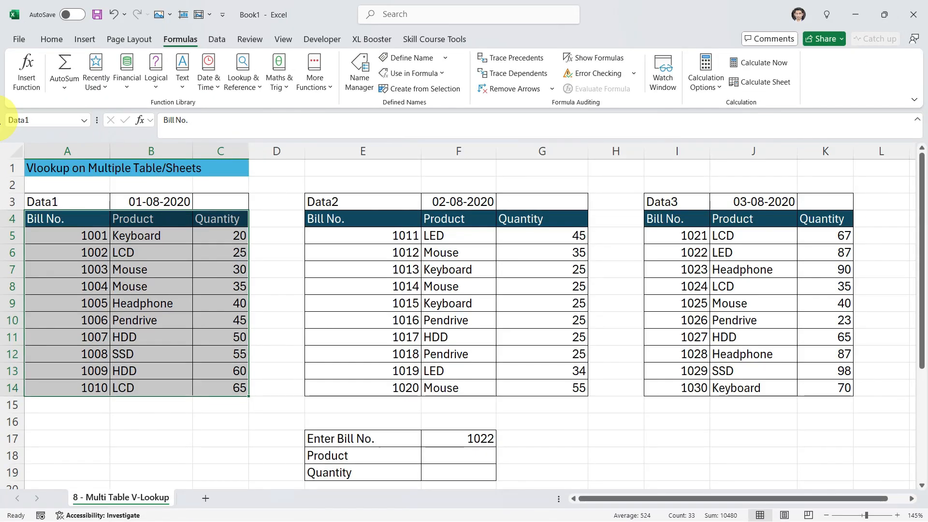
- Define the names Data2 for the second bill table, E4:G14, and Data3 for the third, I4:K14
drag(367, 219, 554, 386)
drag(335, 221, 559, 387)
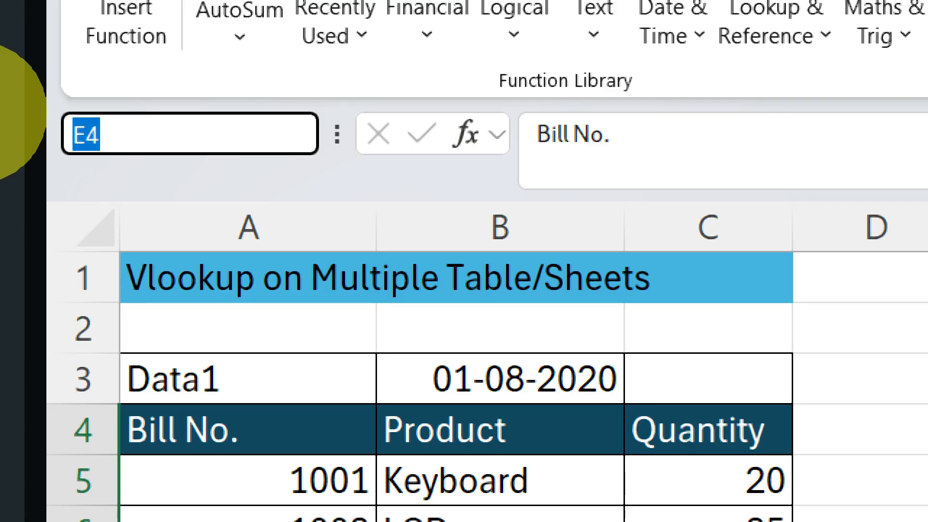
text(Data2)
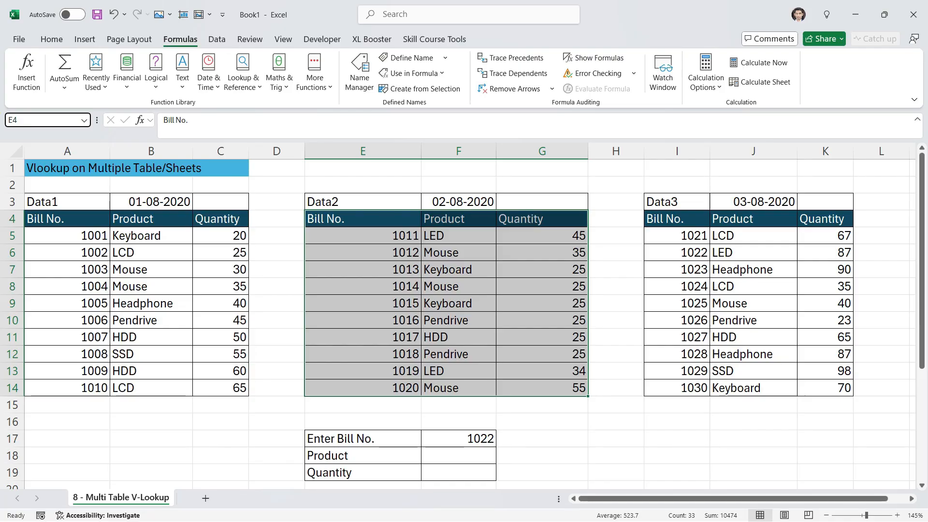
key(Return)
drag(674, 218, 822, 389)
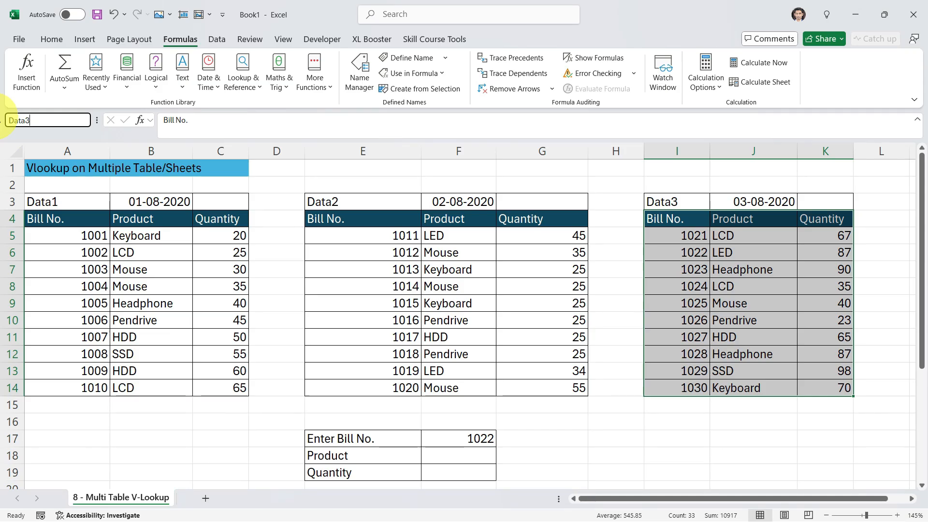
key(Return)
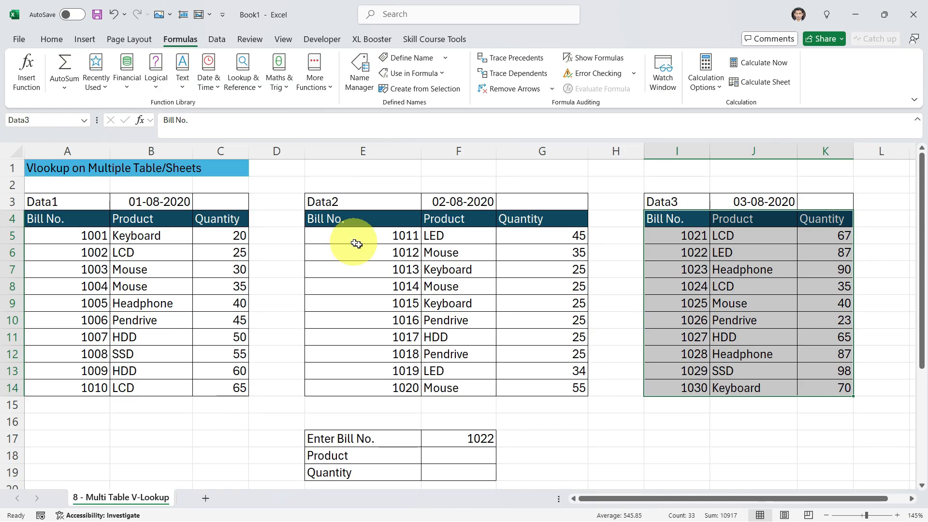
- Begin an IF formula in the Product result cell F18 with the logical test F17<=1010
click(464, 454)
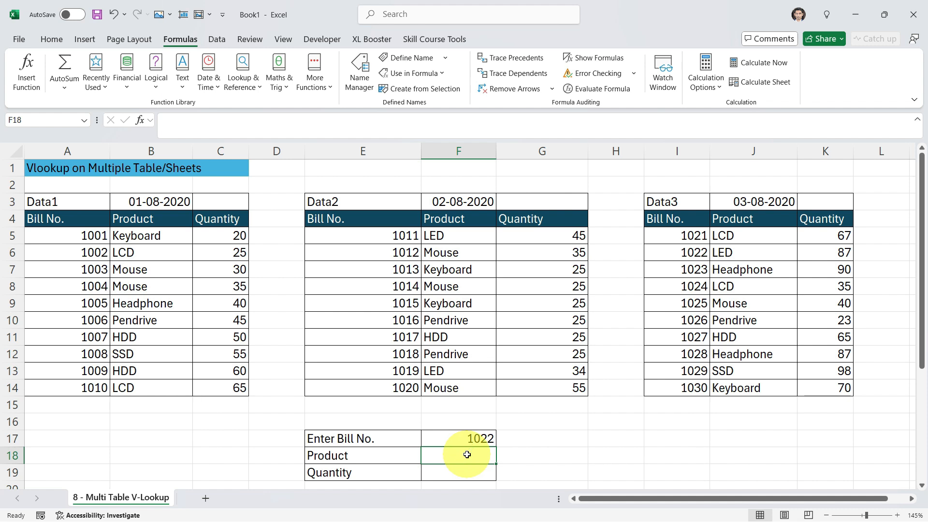
text(=fi)
key(BackSpace)
text(IF()
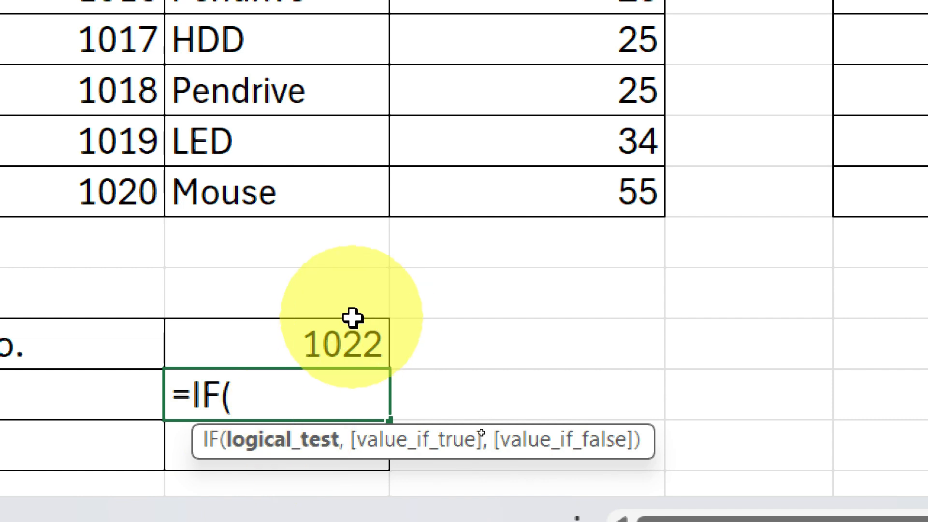
click(341, 337)
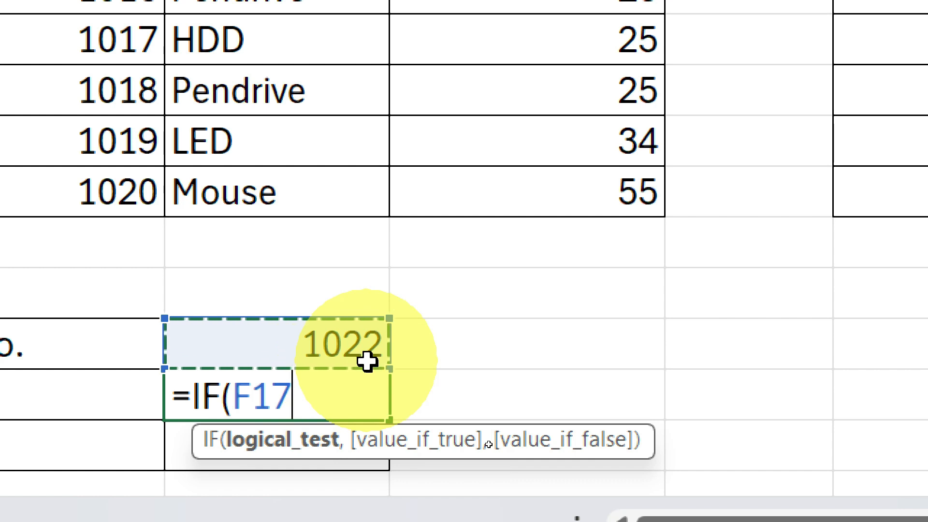
text(<=1010)
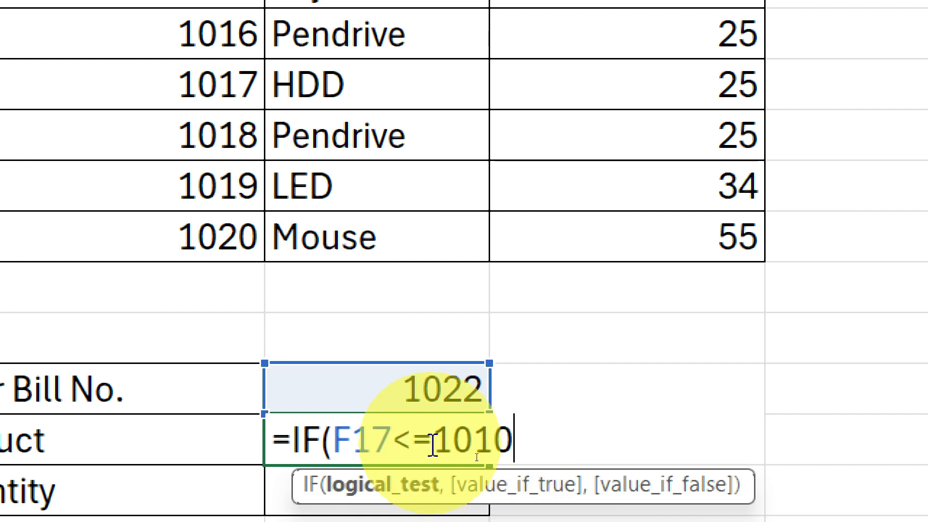
click(431, 442)
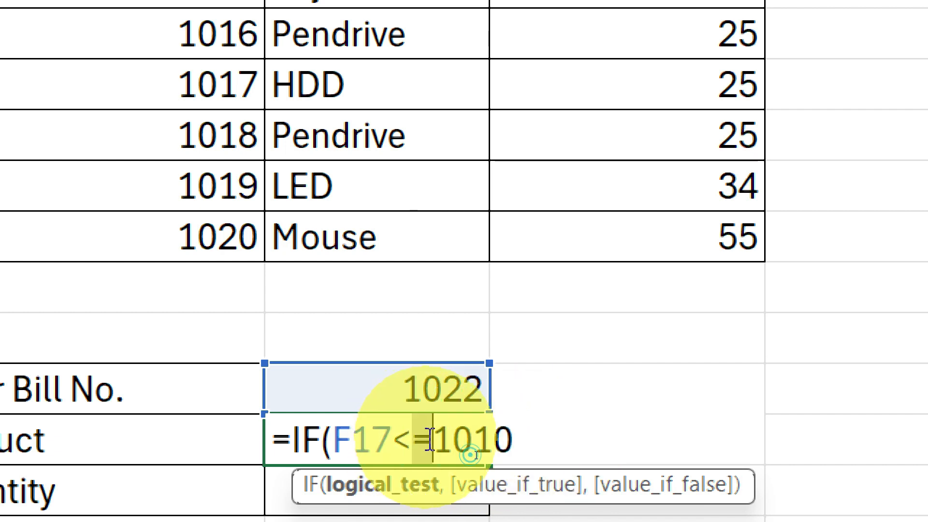
drag(430, 442, 561, 437)
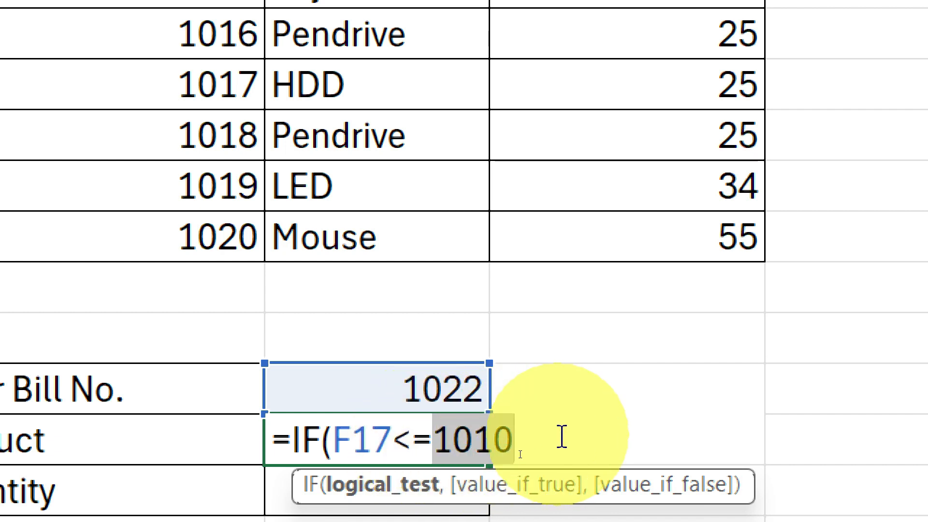
key(Right)
text(,)
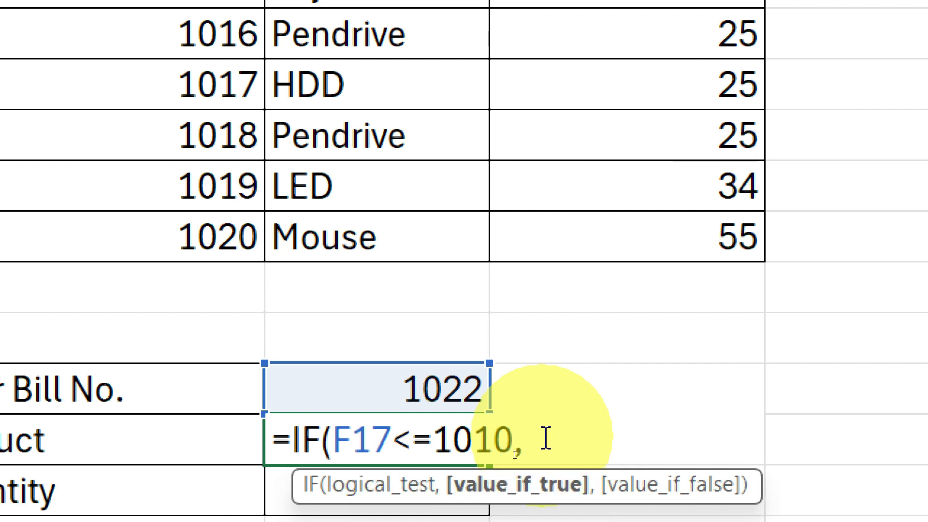
- Supply the named range Data1 as the IF formula's value if true
text(dA)
key(Escape)
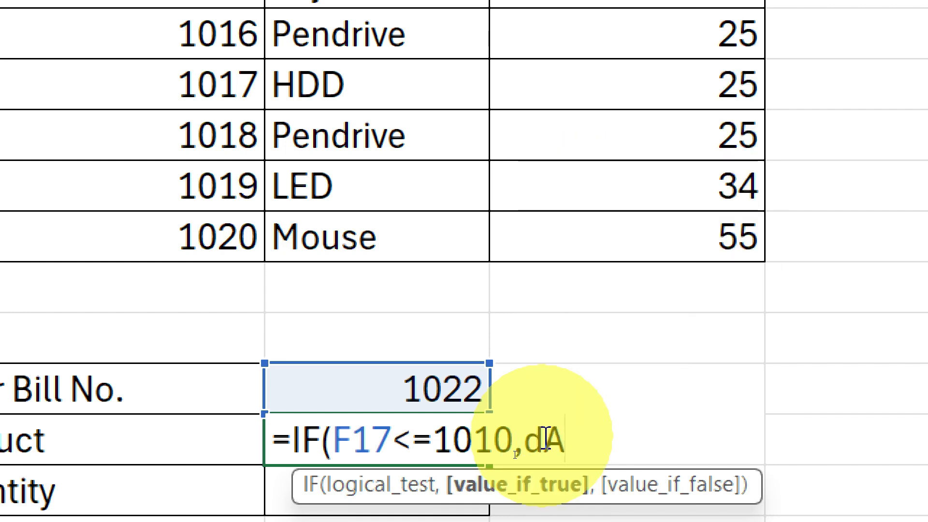
key(BackSpace)
text(ata)
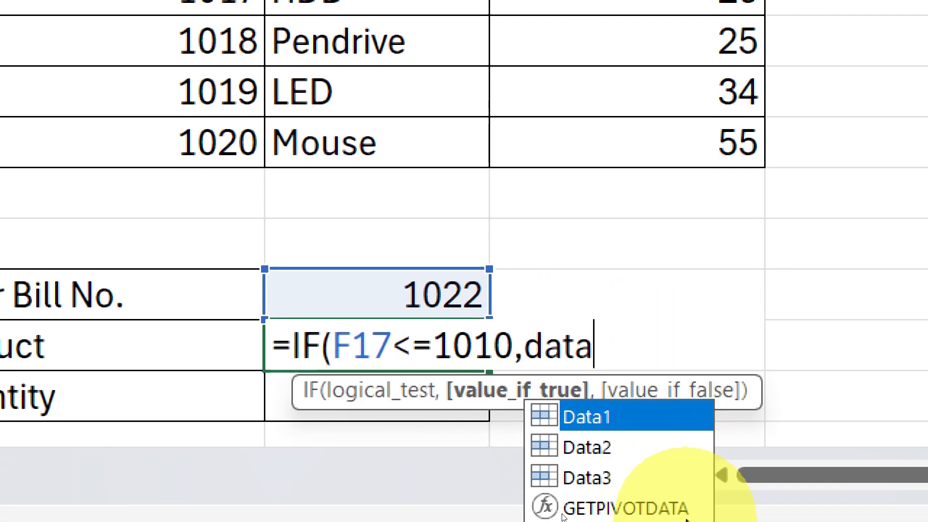
key(Tab)
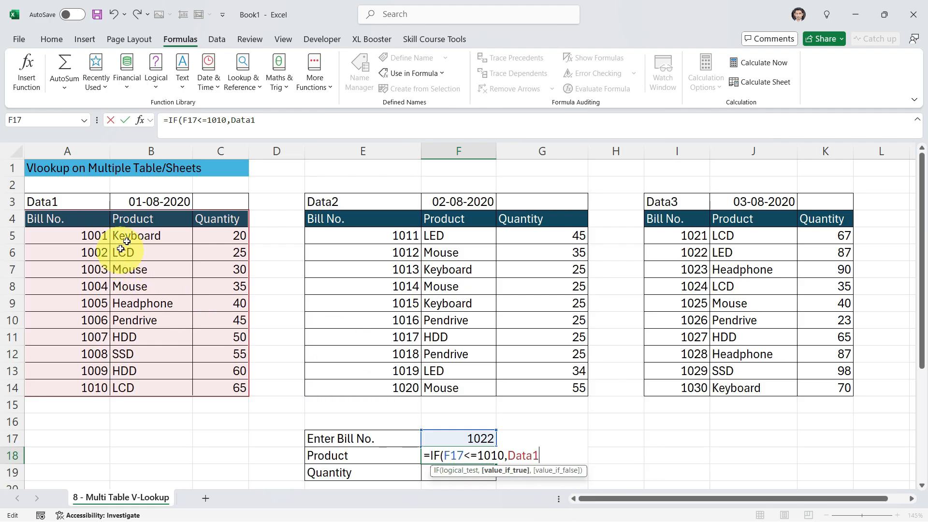
text(,)
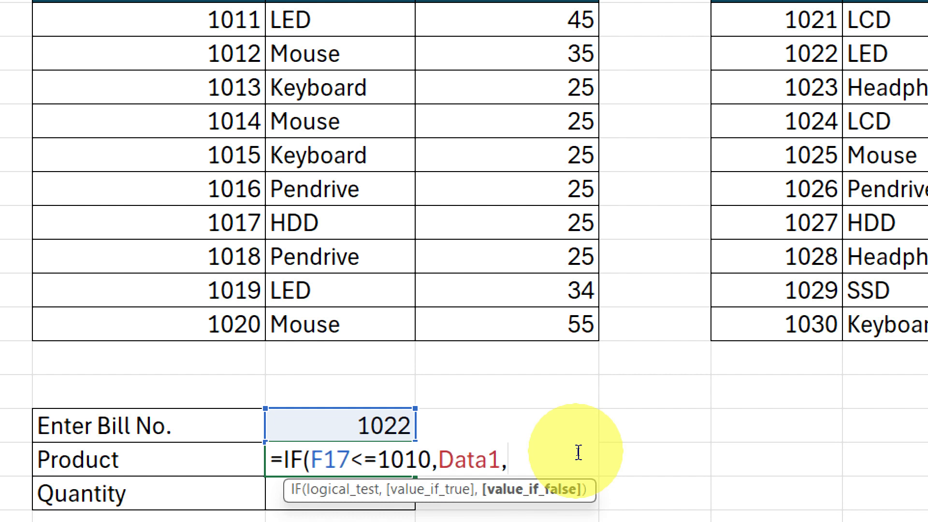
- Nest a second IF as the value if false, testing F17<=1020 and returning the named range Data2
text(if)
key(BackSpace)
key(BackSpace)
text(IF()
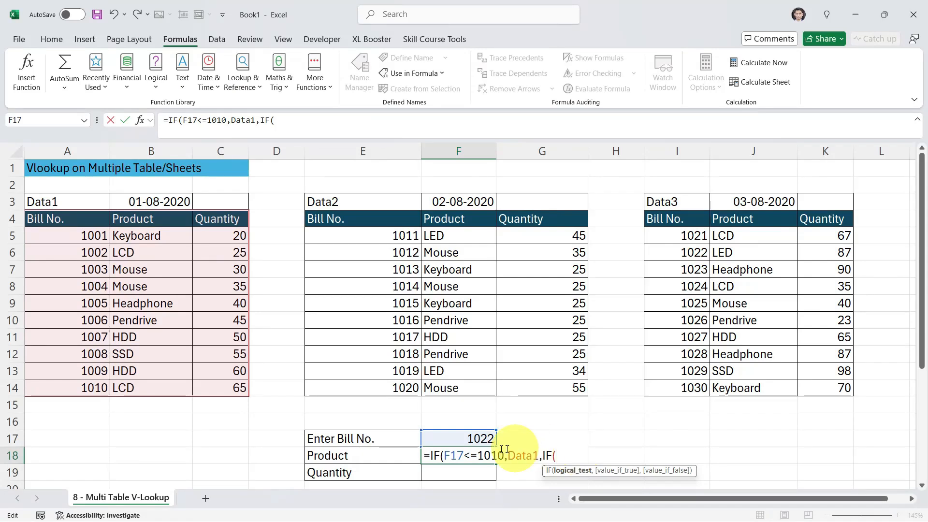
click(474, 439)
text(<=)
text(1020,)
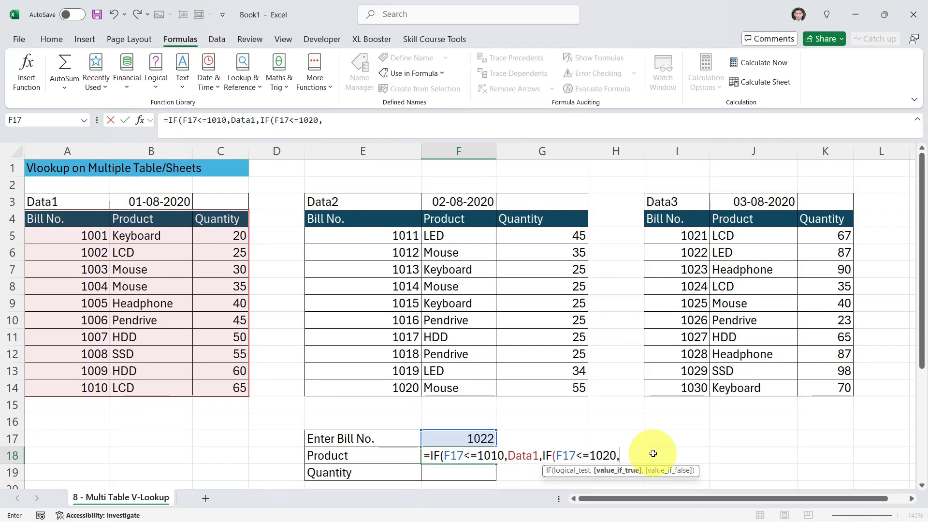
text(DATA)
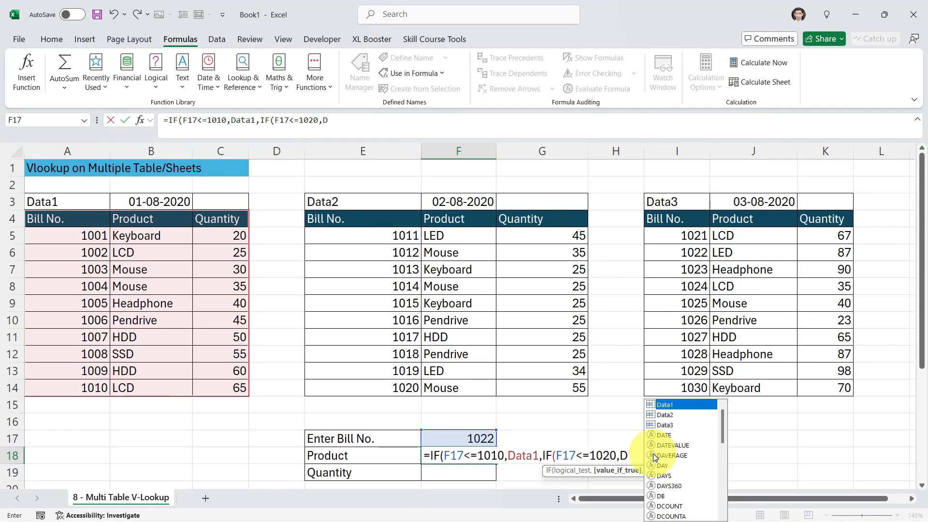
key(Down)
key(Tab)
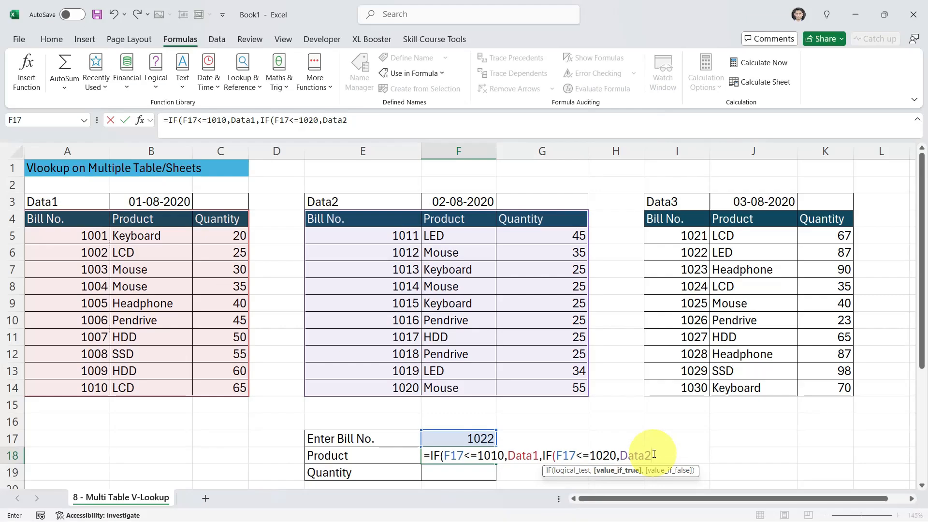
- Nest a third IF as the second one's value if false, testing F17<=1030 and returning Data3, then close its parenthesis
text(,IF)
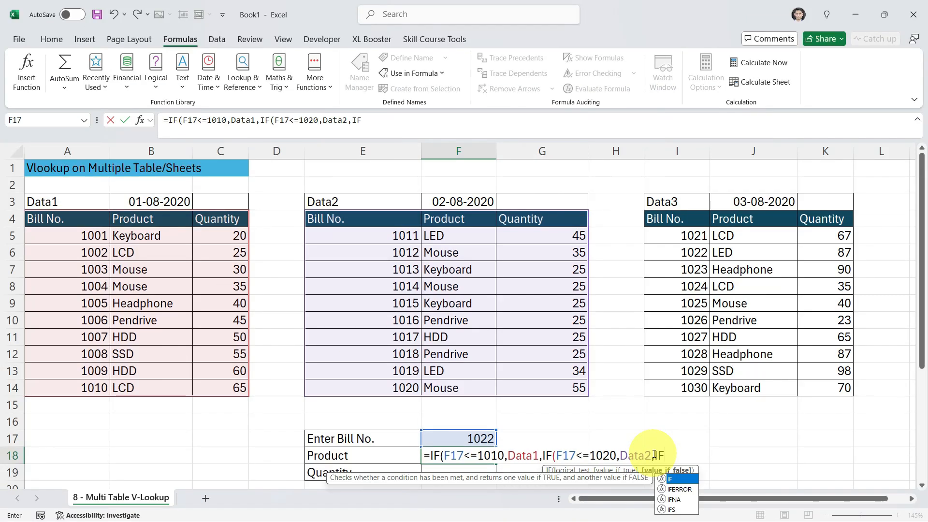
text(()
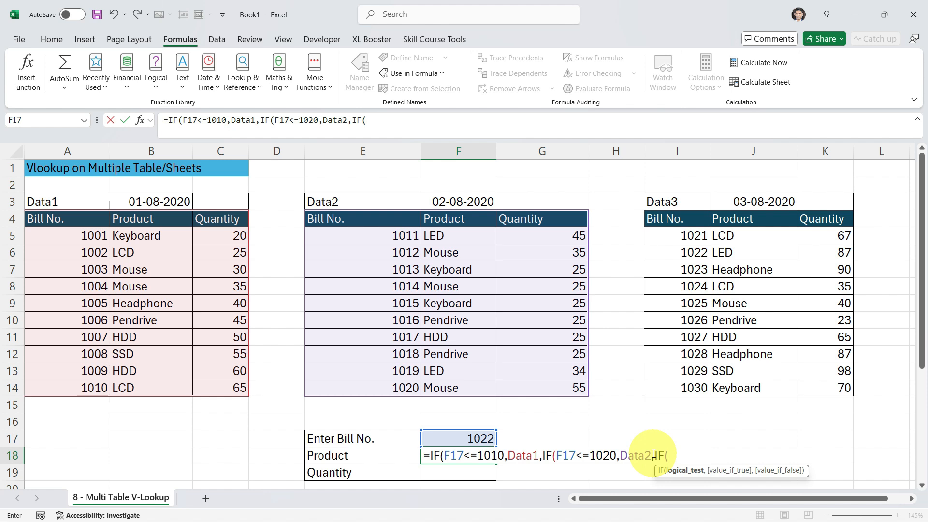
click(483, 438)
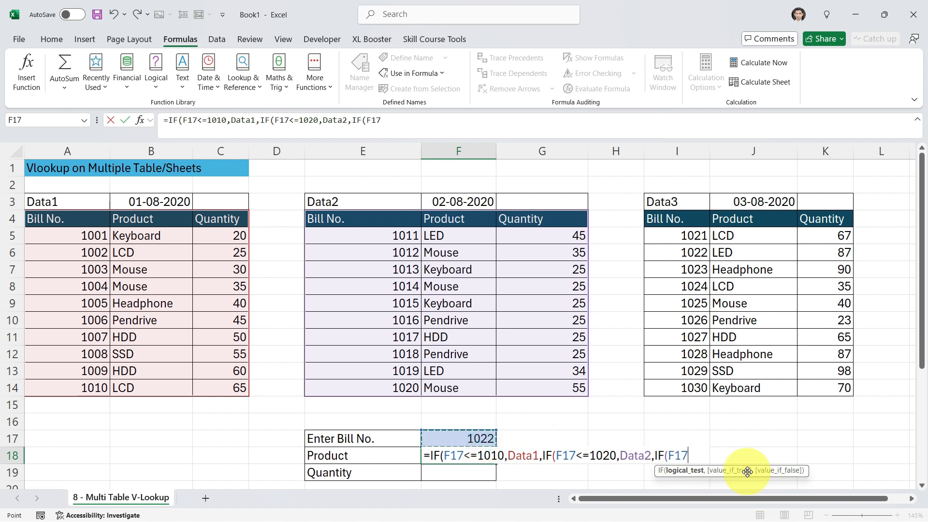
text(<)
text(=1030)
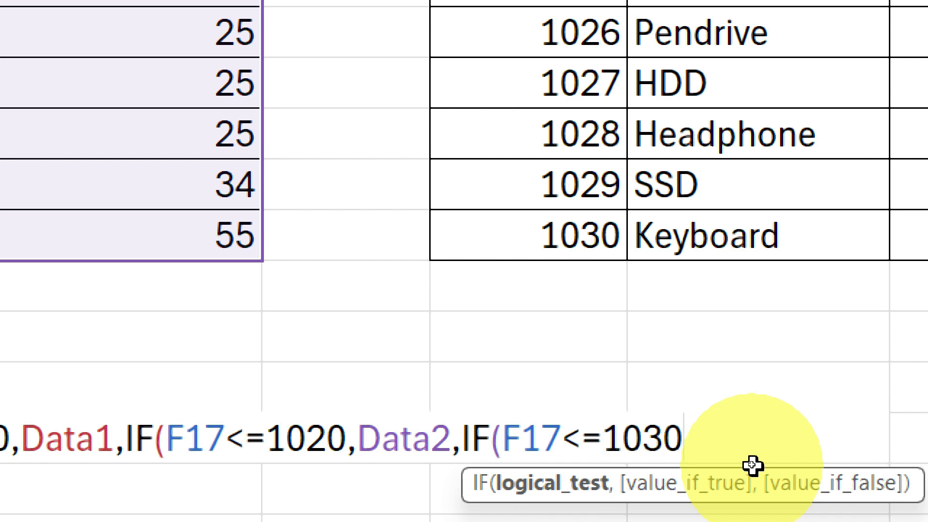
text(,)
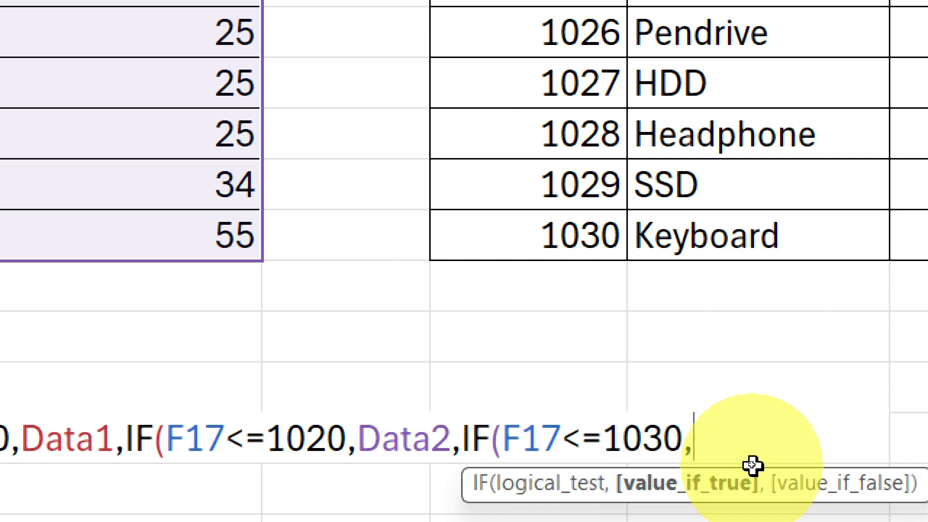
text(DATA)
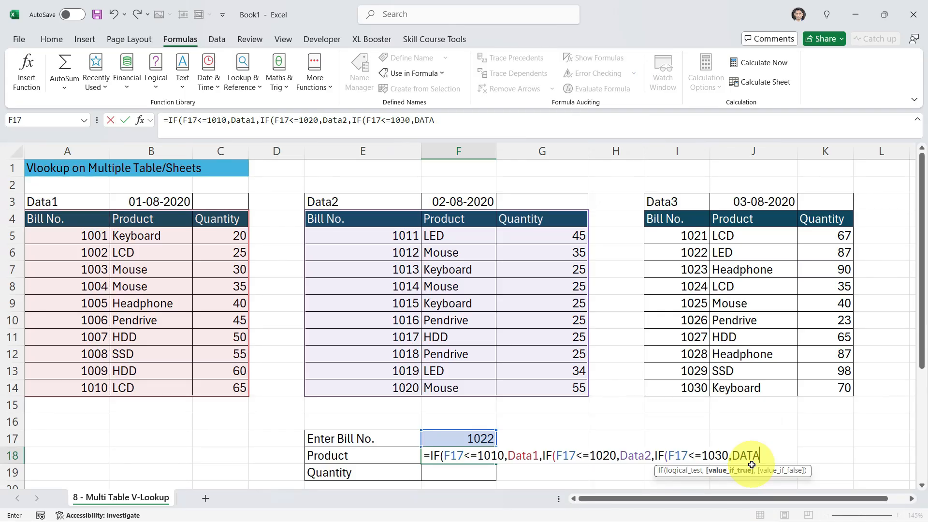
text(A)
key(Down)
key(Down)
key(Tab)
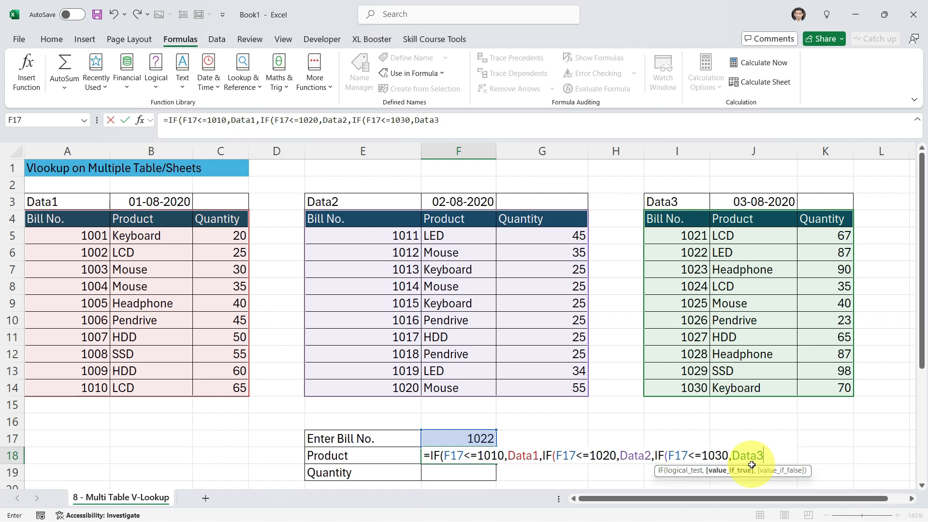
text())
- Review the three tests and named ranges, then commit the formula in F18, accepting the proposed closing-parenthesis correction
drag(722, 455, 701, 455)
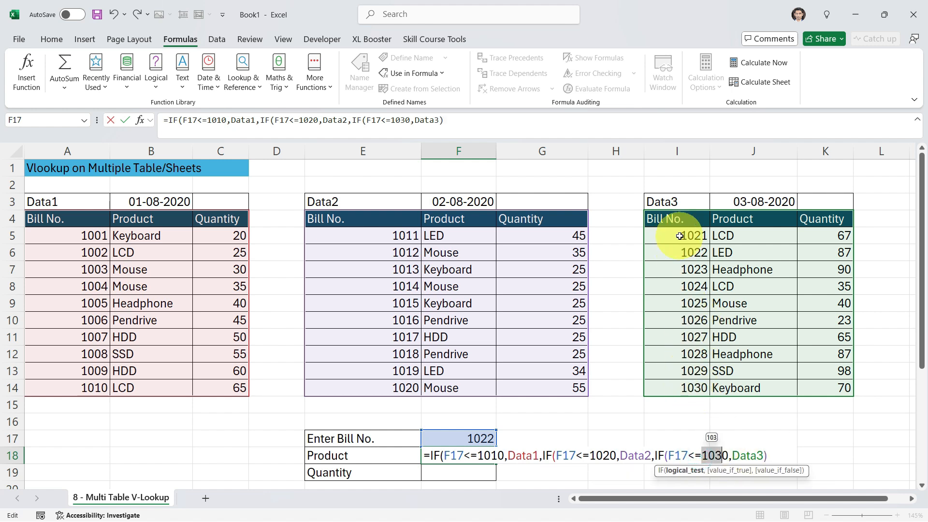
drag(739, 458, 782, 454)
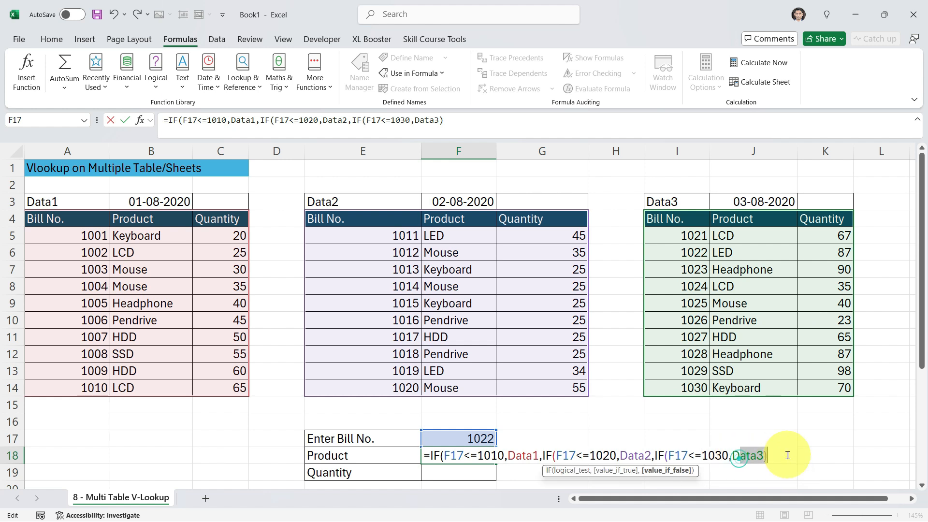
drag(444, 455, 503, 455)
drag(561, 456, 619, 455)
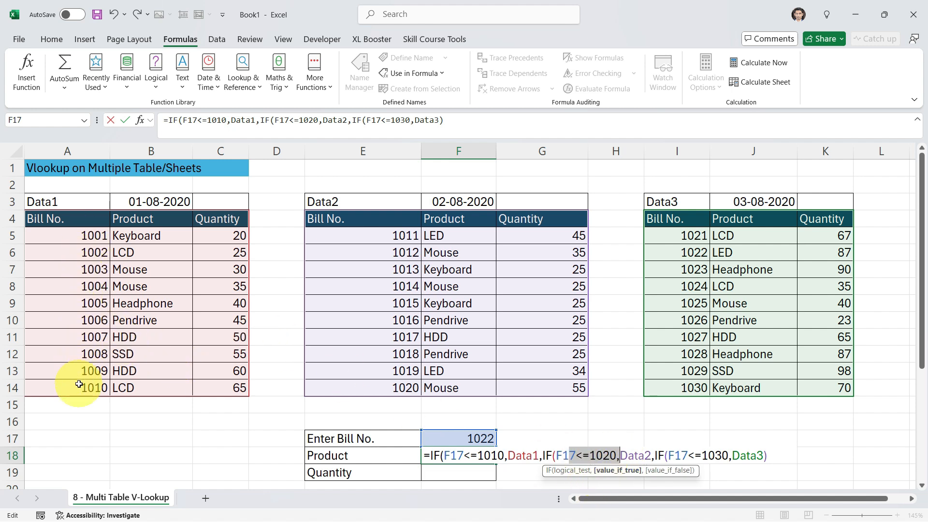
drag(449, 455, 507, 446)
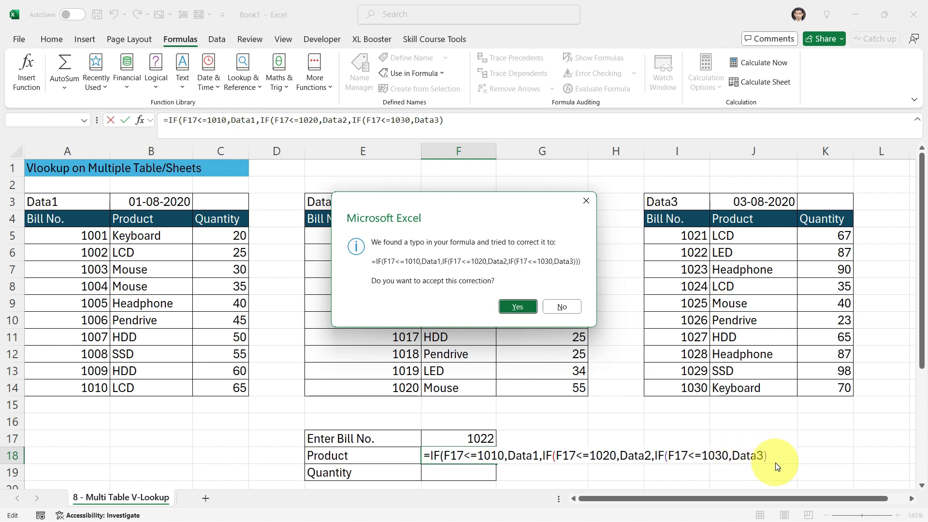
click(516, 306)
- Compare the rows the formula returns below the bill number with the bill numbers in the third table
click(503, 439)
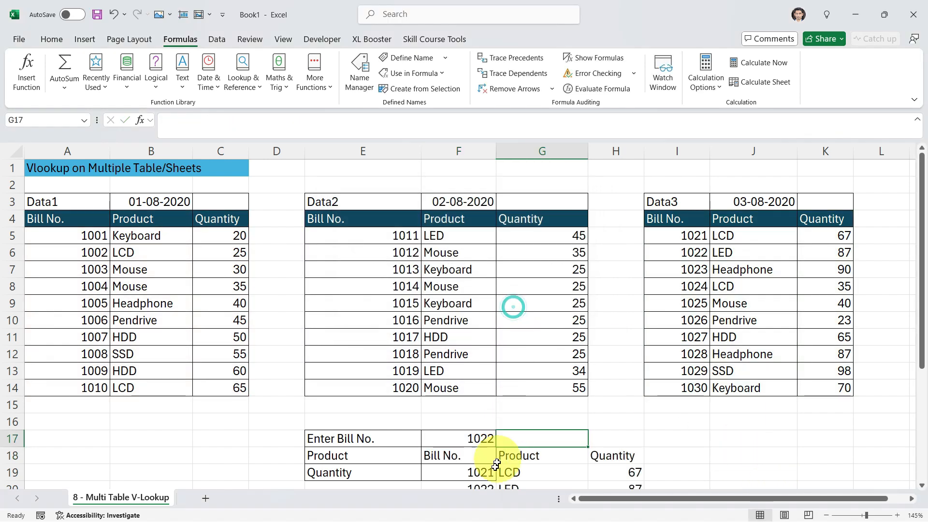
scroll(502, 460, down, 3)
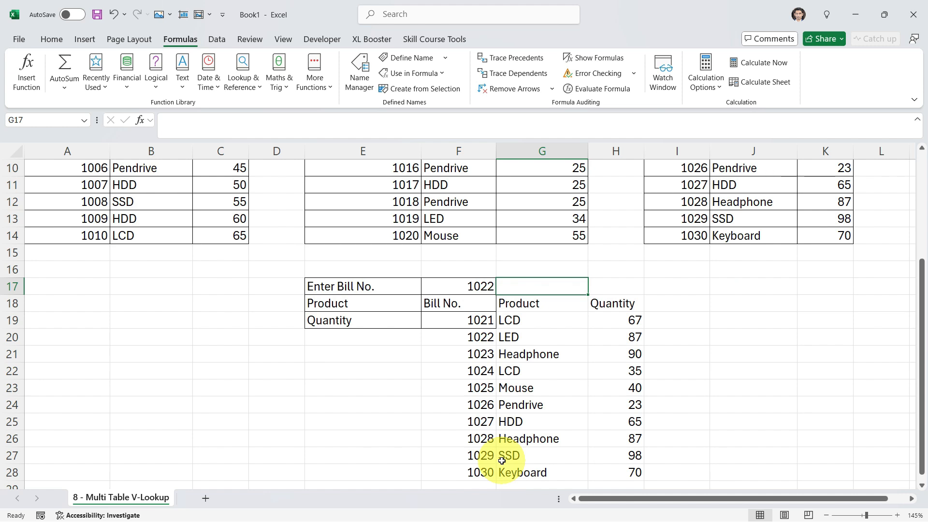
drag(484, 303, 490, 431)
scroll(490, 431, up, 2)
drag(688, 185, 678, 286)
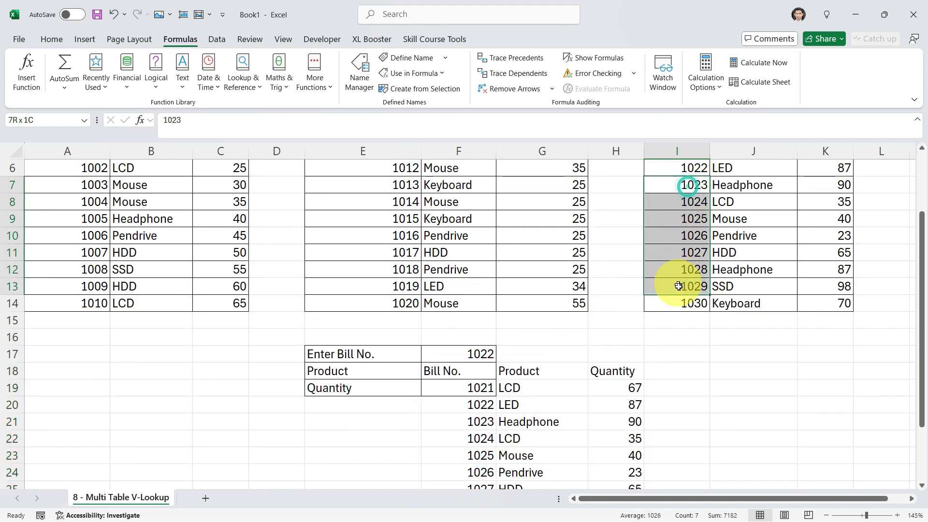
- Test the nested IF with bill number 1002 in F17 and compare the returned rows with the first table
click(480, 353)
text(100)
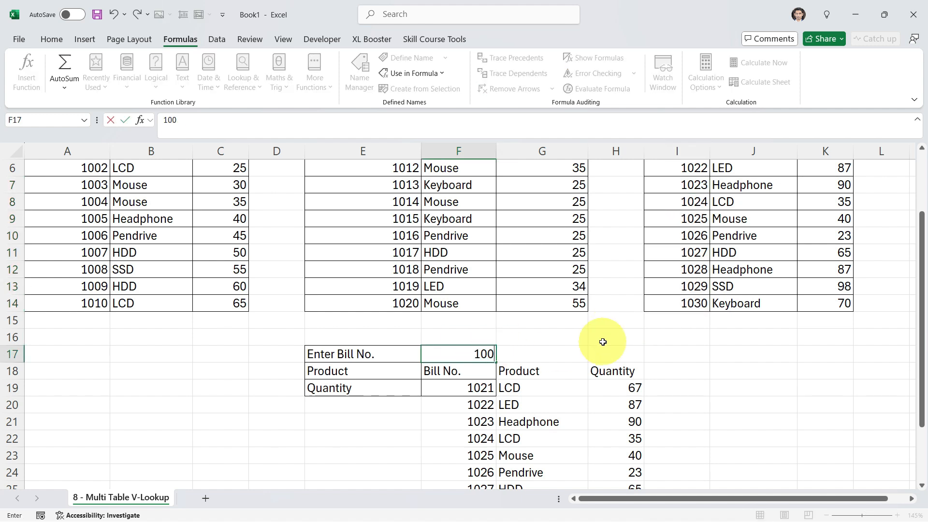
text(2)
key(Return)
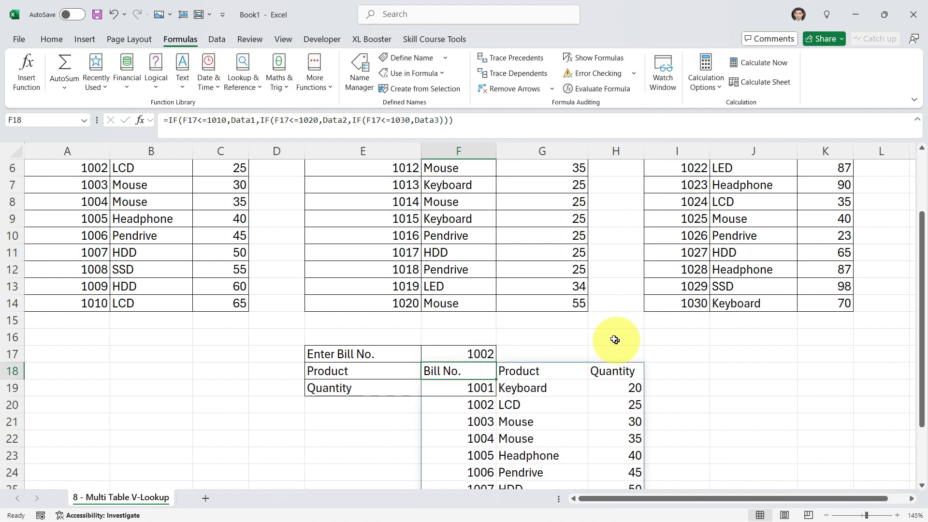
scroll(298, 296, up, 2)
drag(92, 235, 90, 337)
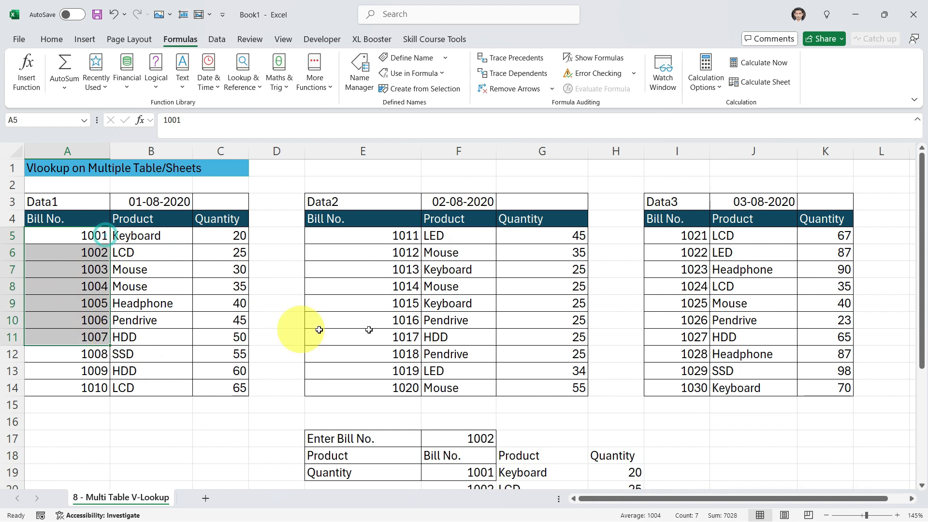
scroll(338, 338, down, 2)
drag(480, 387, 480, 483)
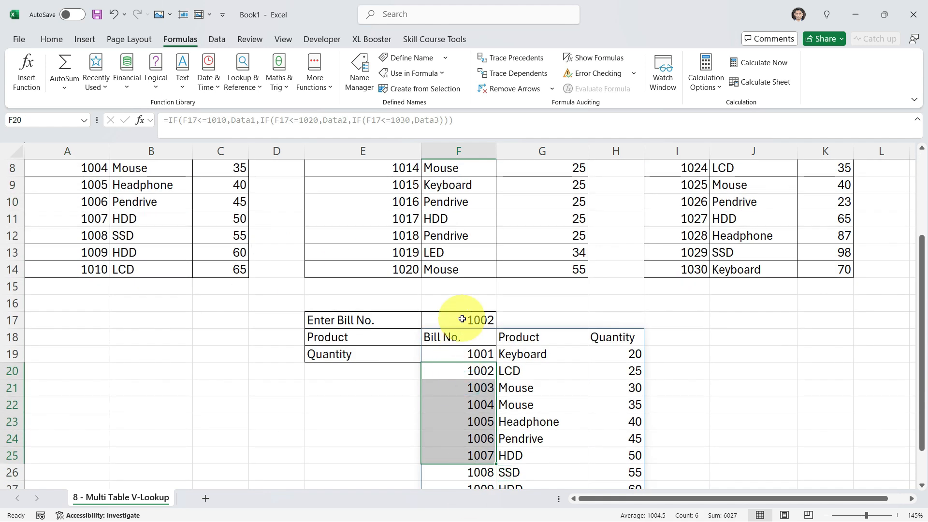
- Set the bill number in F17 to 1013 and check the rows the nested IF returns
click(480, 318)
text(10)
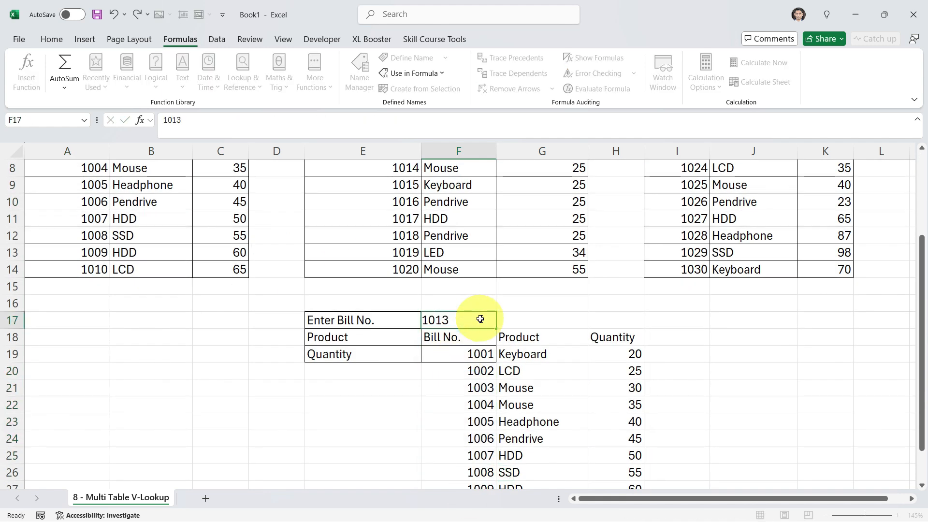
key(Return)
drag(480, 355, 481, 483)
scroll(485, 461, down, 3)
scroll(425, 460, up, 3)
- Cut the nested IF expression out of the Product cell F18 and leave the cell empty
double_click(479, 304)
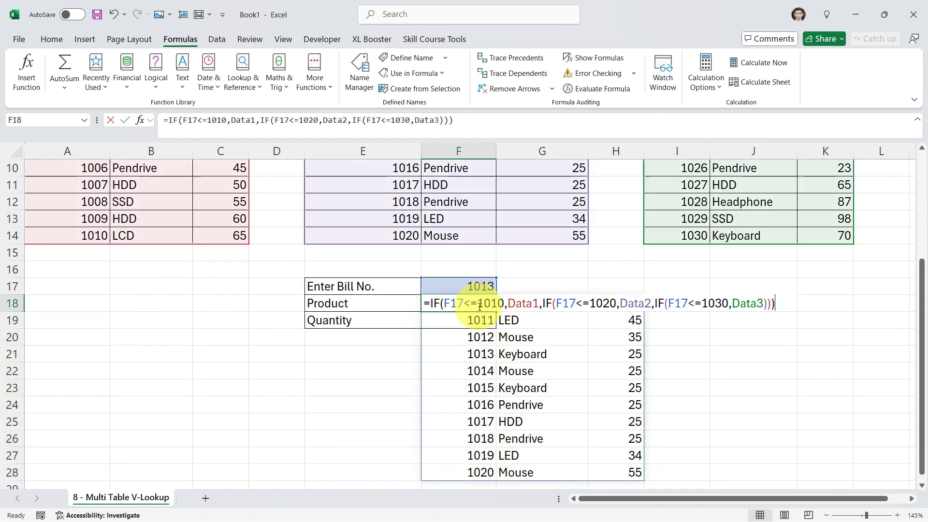
click(479, 306)
drag(430, 306, 796, 305)
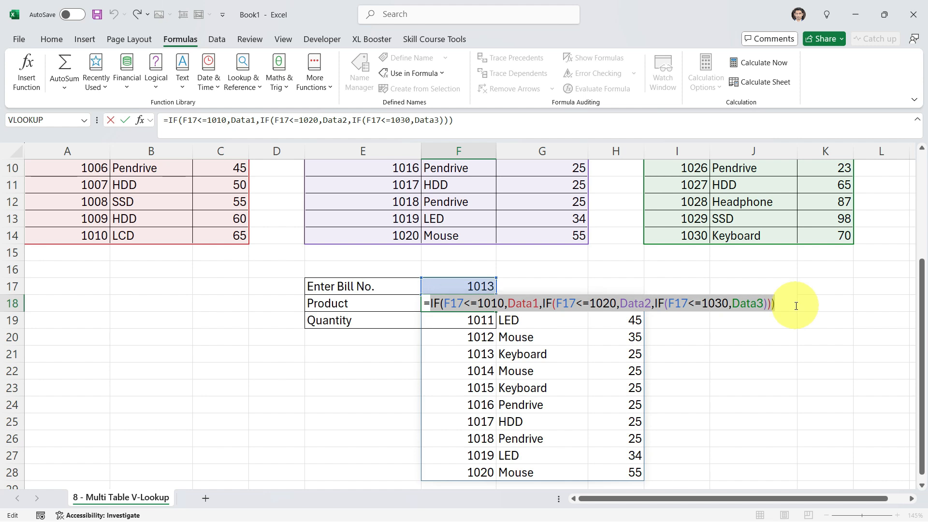
key(BackSpace)
key(BackSpace)
key(Return)
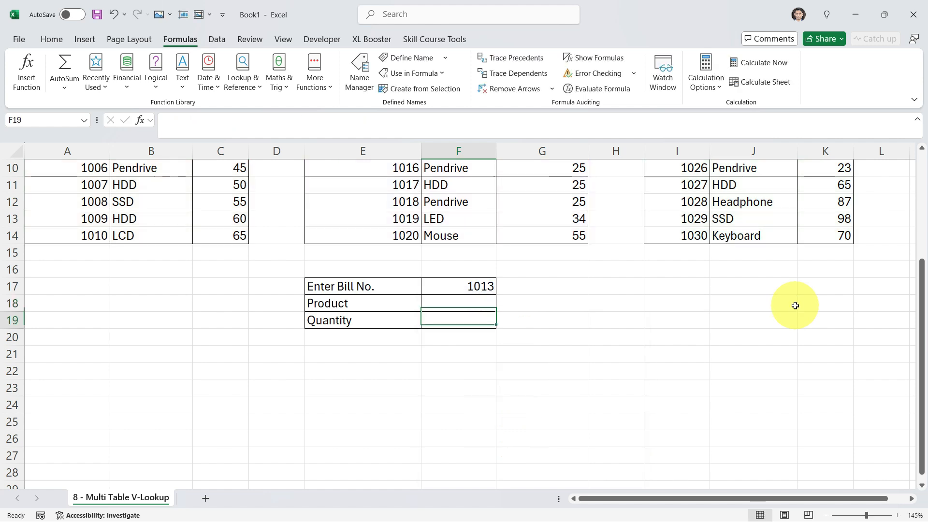
- Re-enter the nested IF formula in F18 by pasting the expression after an equals sign
key(Up)
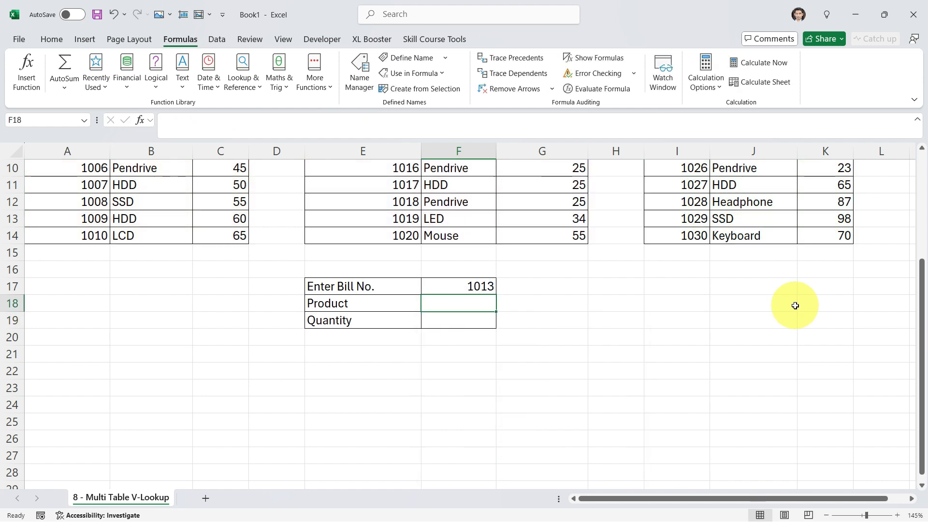
text(=)
key(ctrl+v)
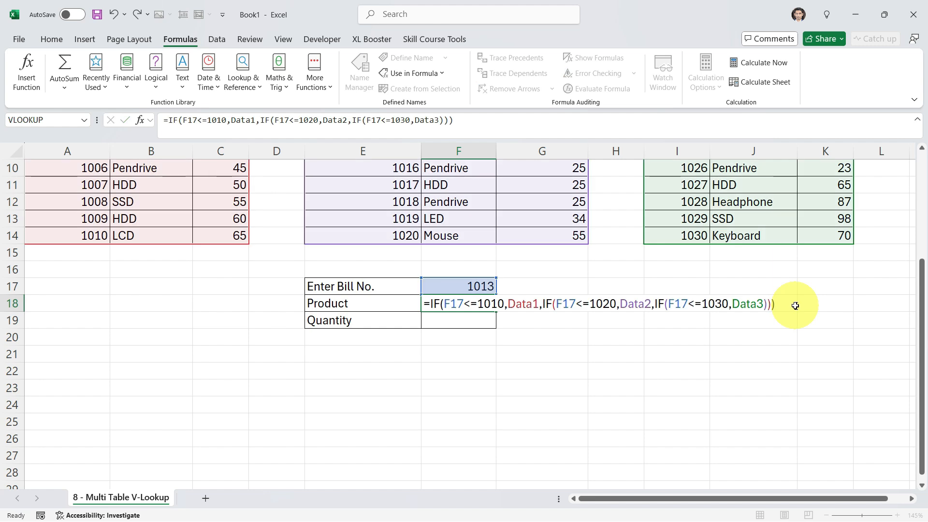
key(Return)
- Copy the nested IF expression from F18 without its equals sign, then clear the cell
drag(482, 303, 601, 465)
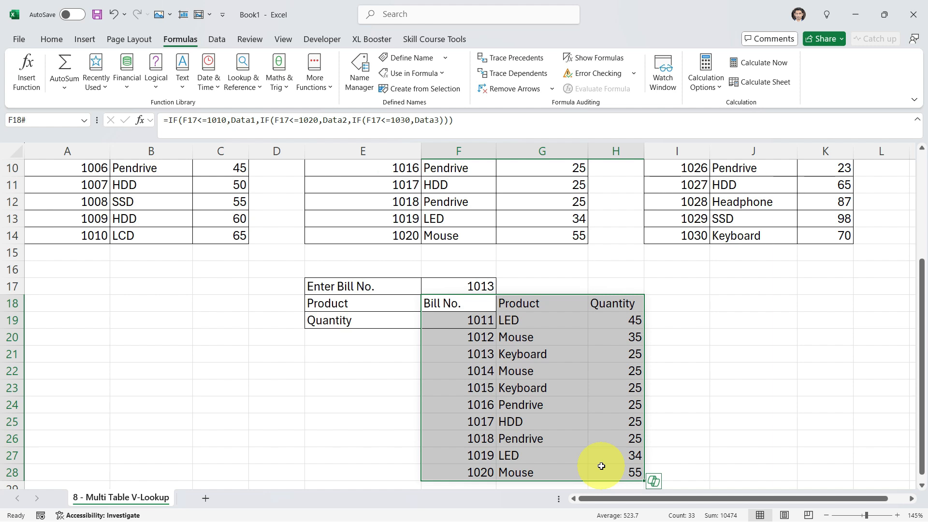
double_click(472, 303)
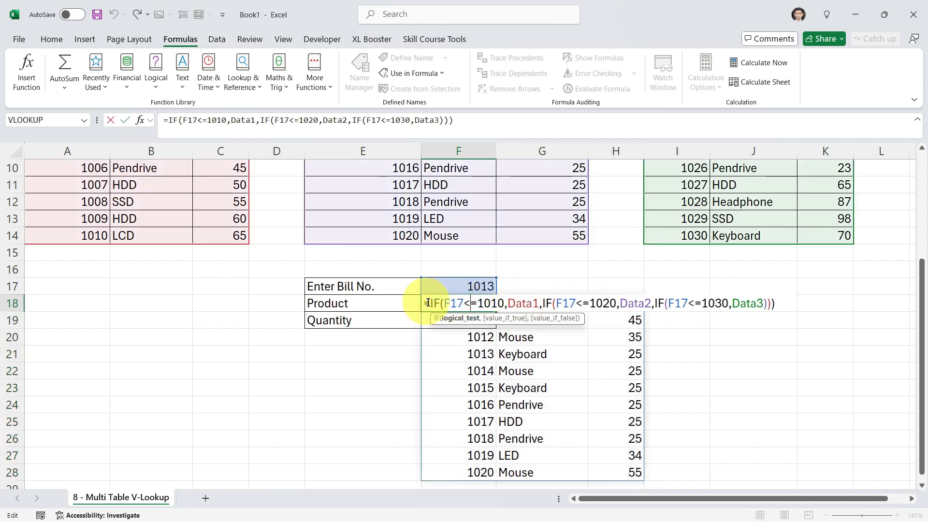
drag(428, 302, 768, 304)
key(ctrl+c)
key(Delete)
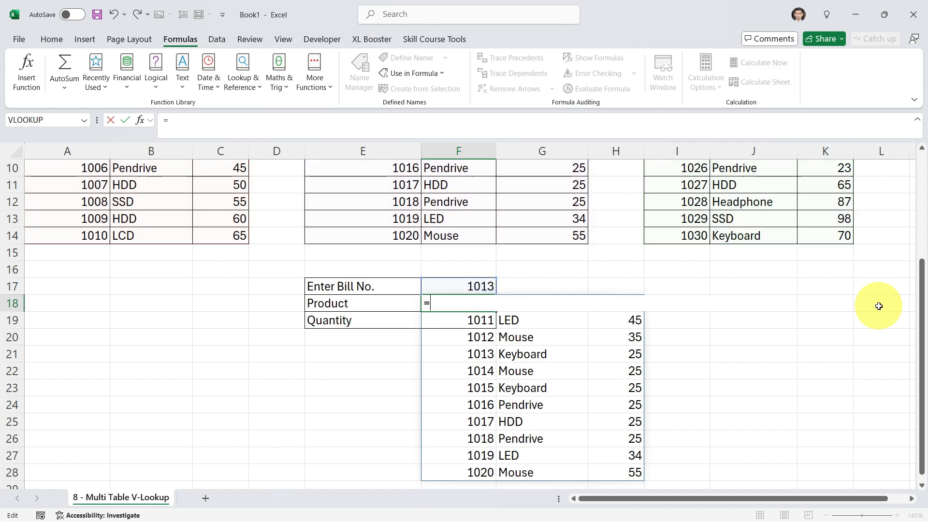
key(Escape)
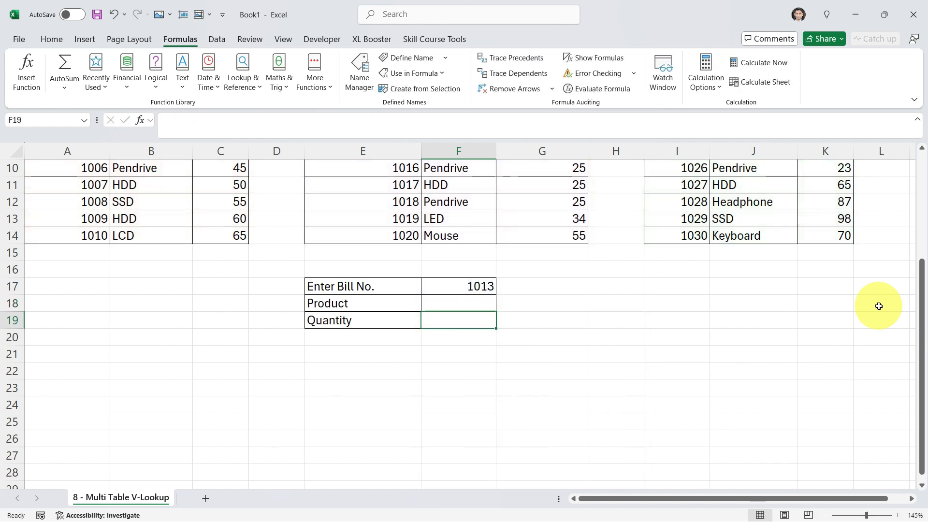
- Begin a VLOOKUP formula in the Product cell F18 with the absolute reference $F$17 as lookup value
text(=VLO)
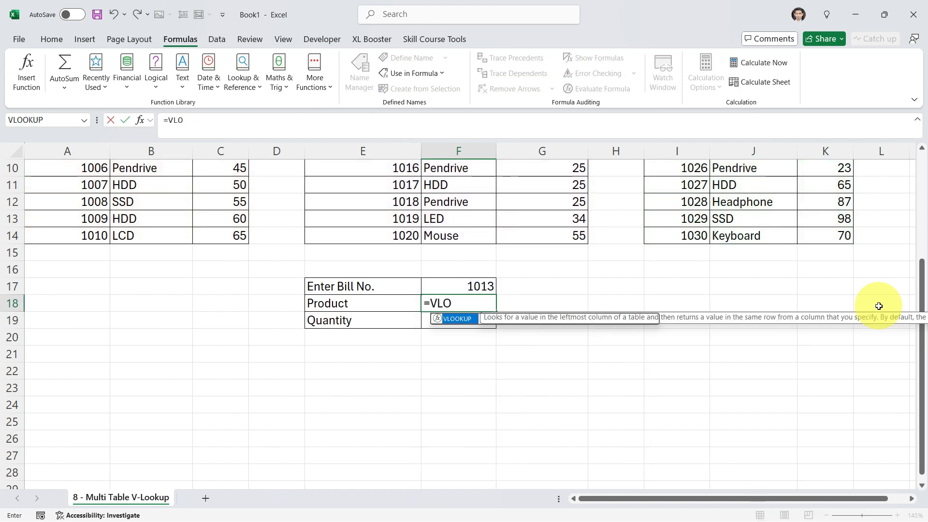
key(Tab)
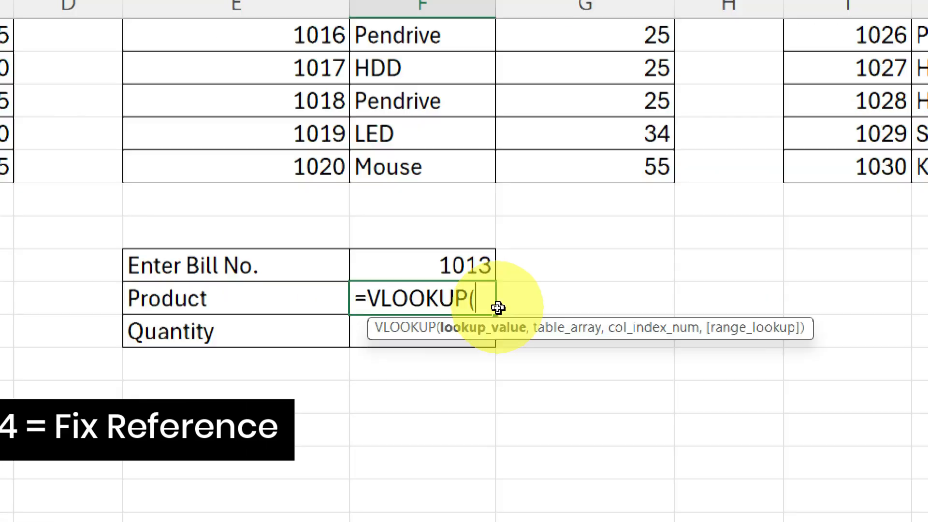
click(392, 262)
key(F4)
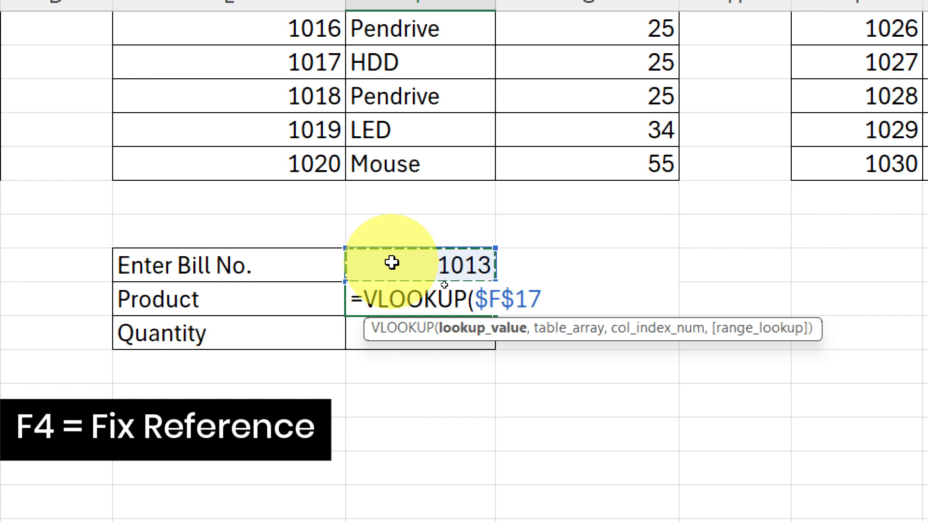
- Finish the lookup value of the VLOOKUP in F18 and advance to its table array argument
text(,)
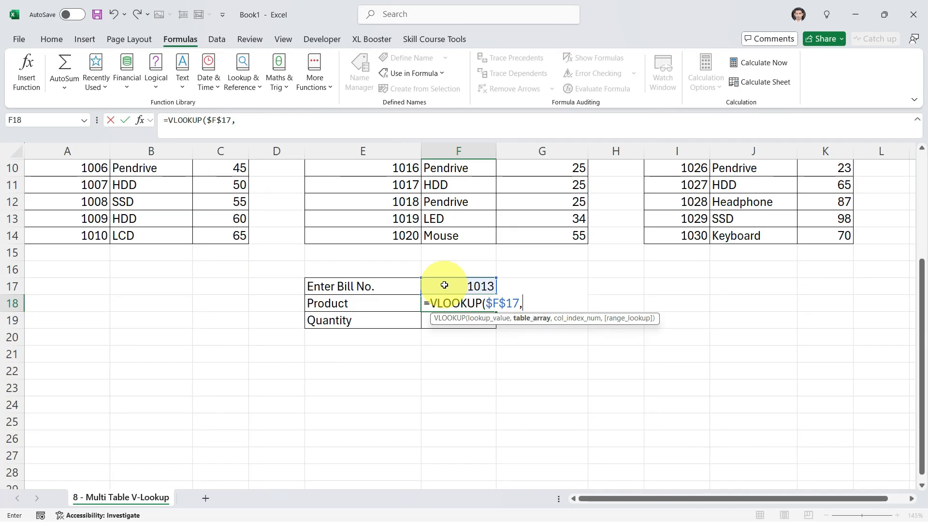
scroll(447, 286, up, 3)
drag(71, 219, 213, 387)
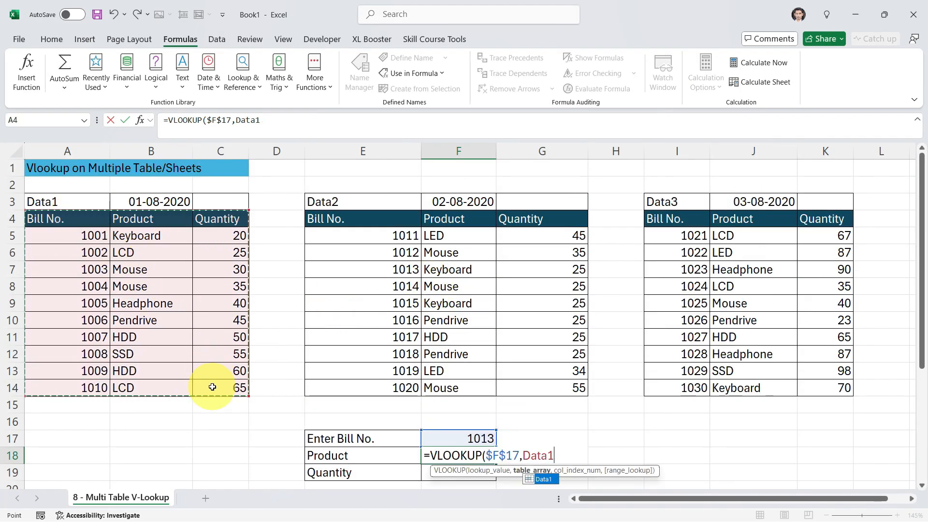
drag(357, 220, 541, 381)
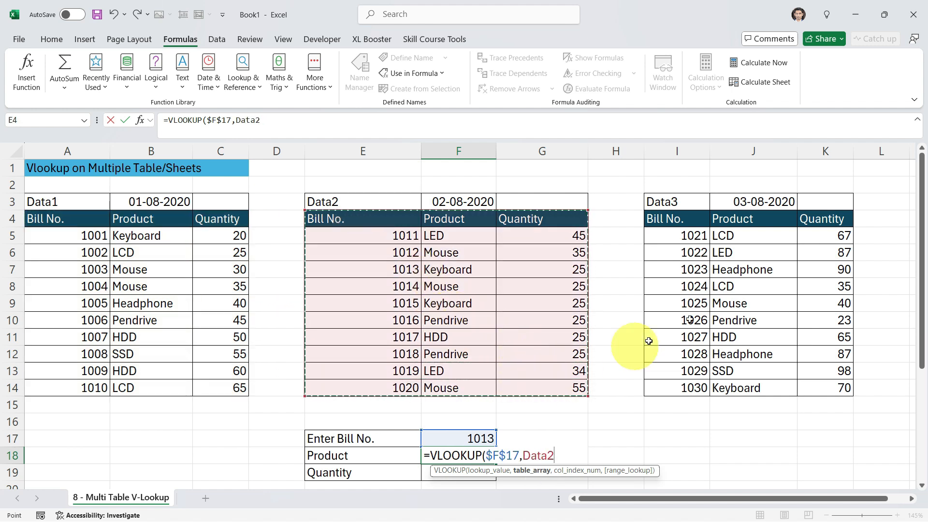
drag(682, 221, 799, 383)
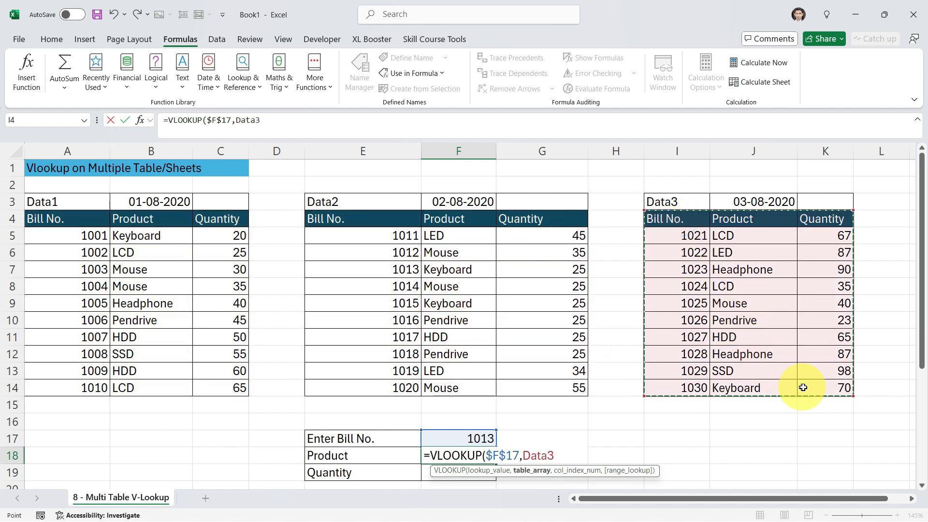
drag(58, 204, 833, 388)
drag(561, 456, 523, 458)
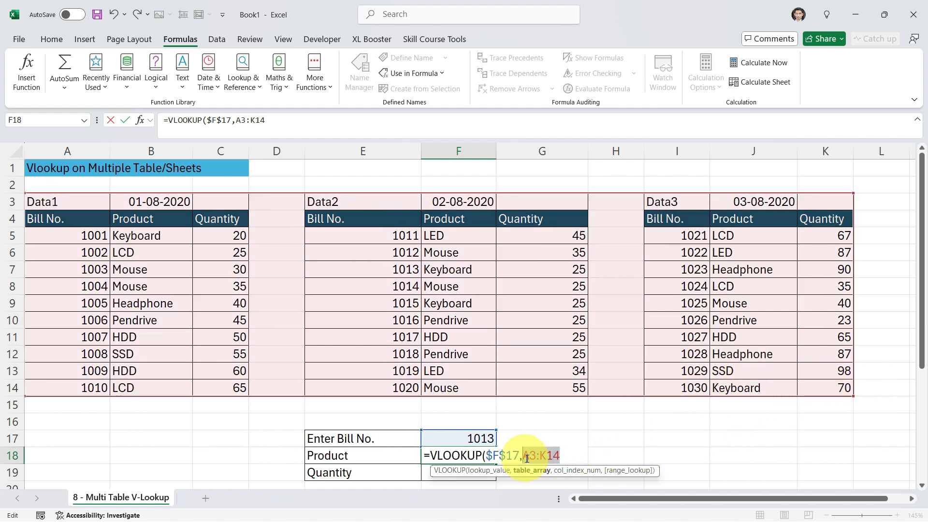
key(BackSpace)
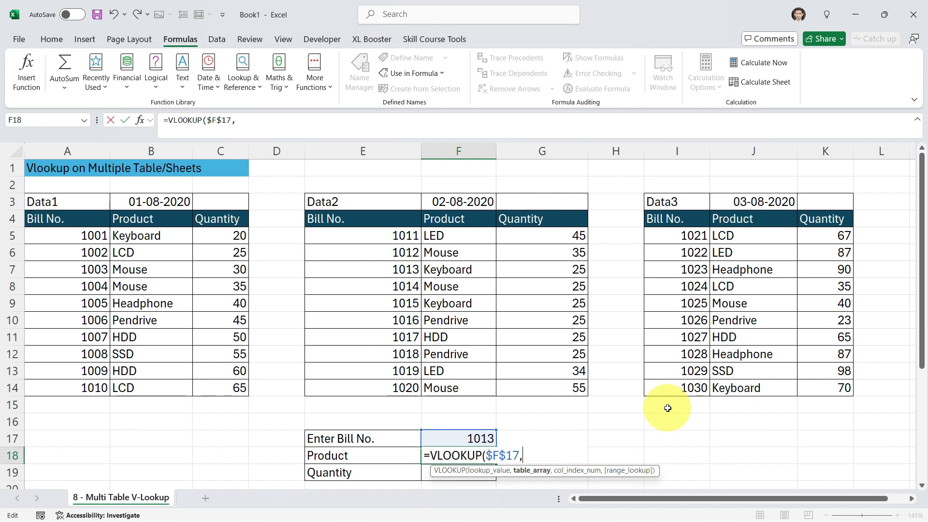
- Paste the copied nested IF expression as the table array of the VLOOKUP in F18 and review its conditions
key(ctrl+v)
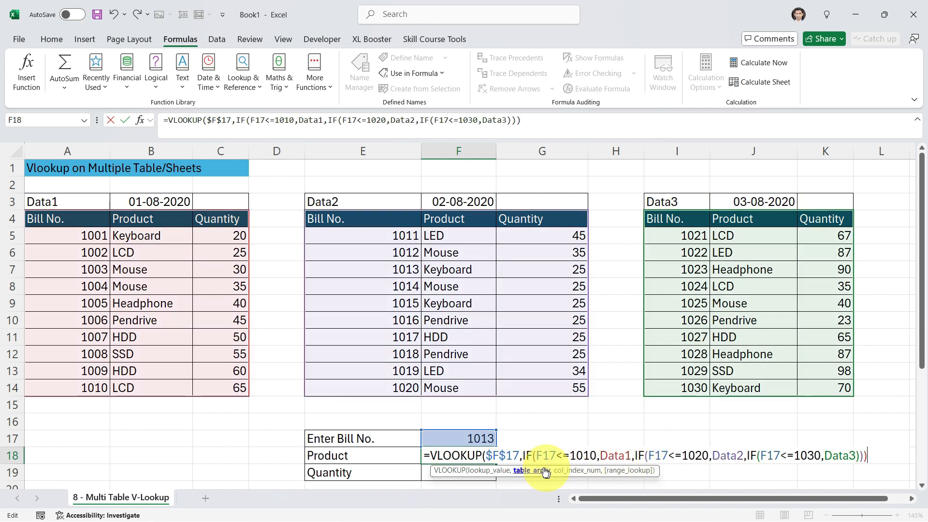
drag(523, 456, 894, 462)
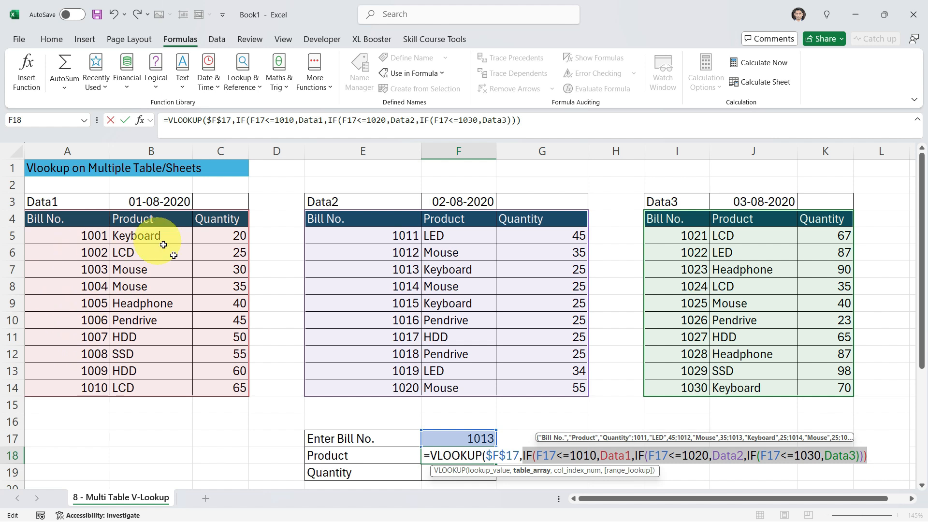
click(613, 456)
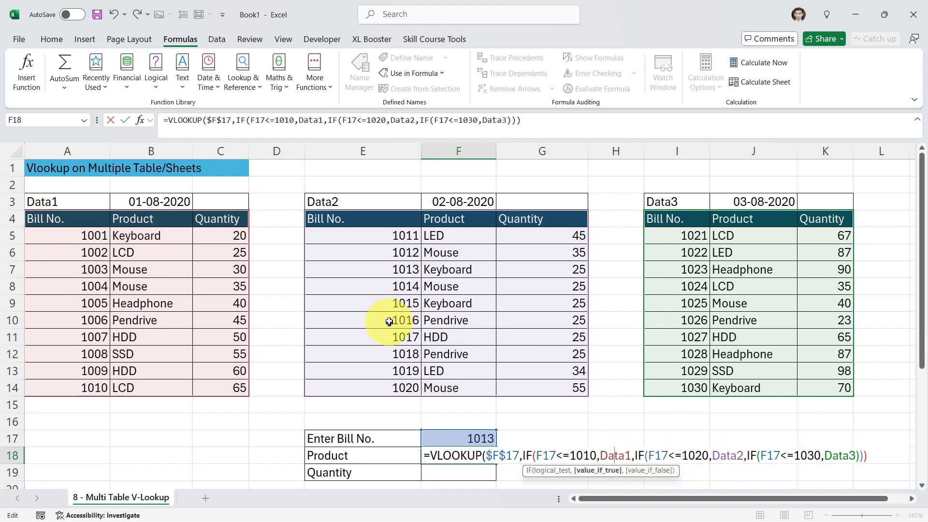
drag(682, 456, 760, 455)
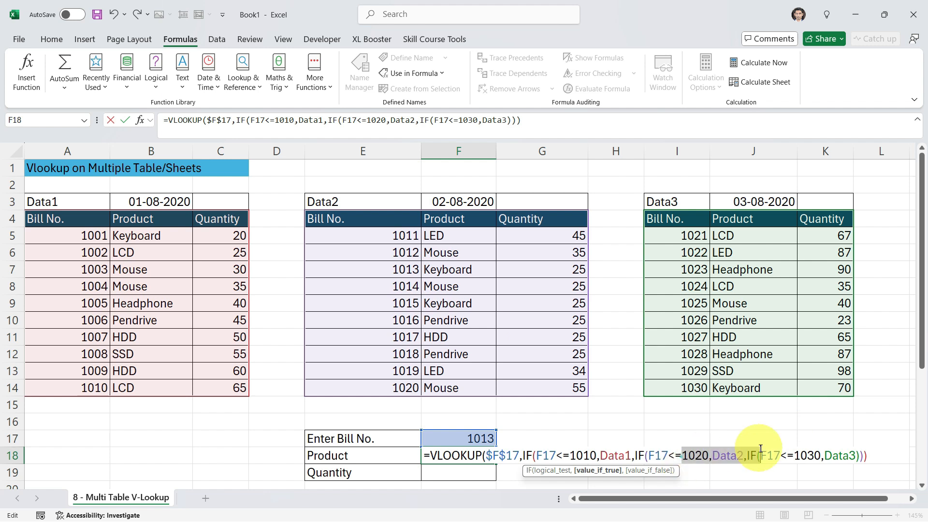
drag(867, 455, 706, 454)
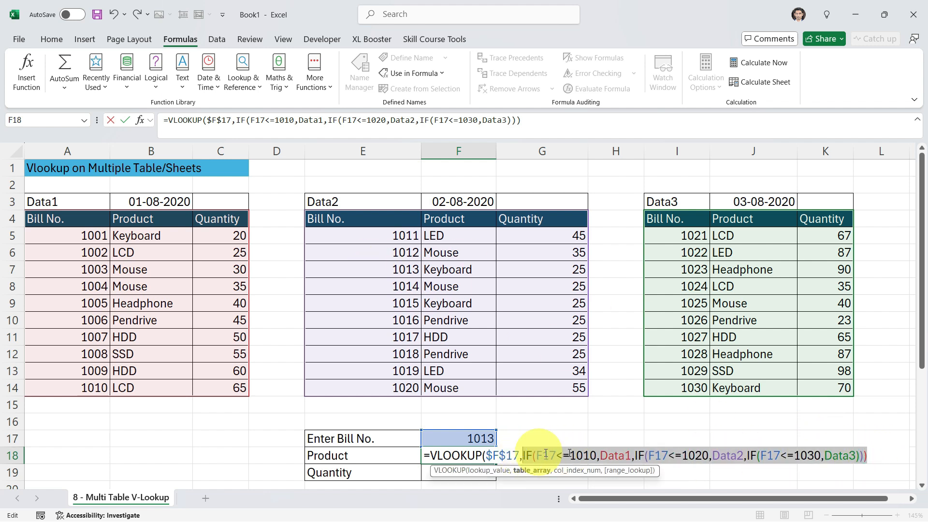
- Complete the VLOOKUP in F18 with column index 2 and exact match 0, then commit the formula
click(869, 456)
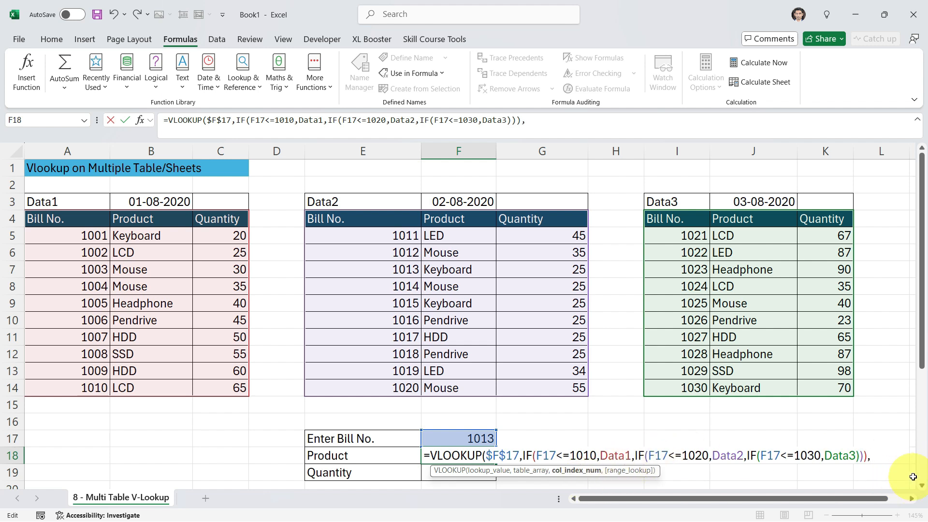
text(3)
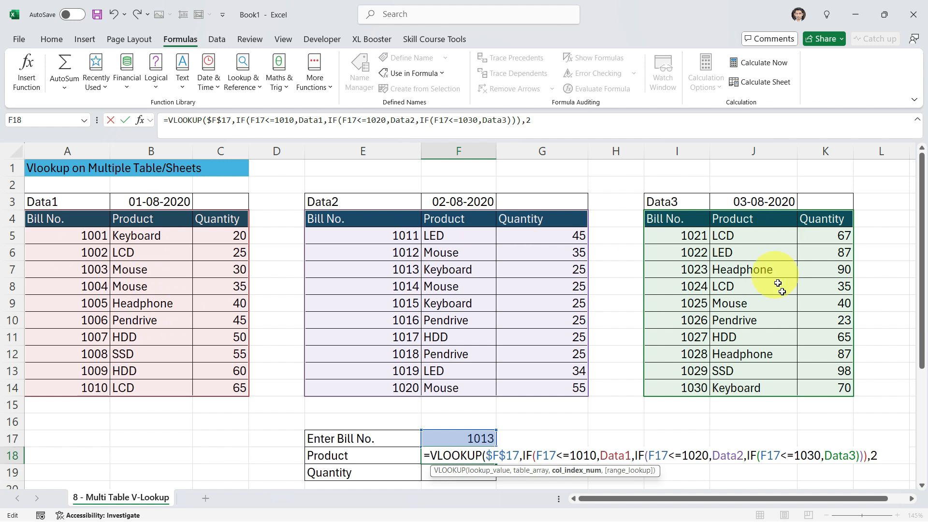
click(878, 457)
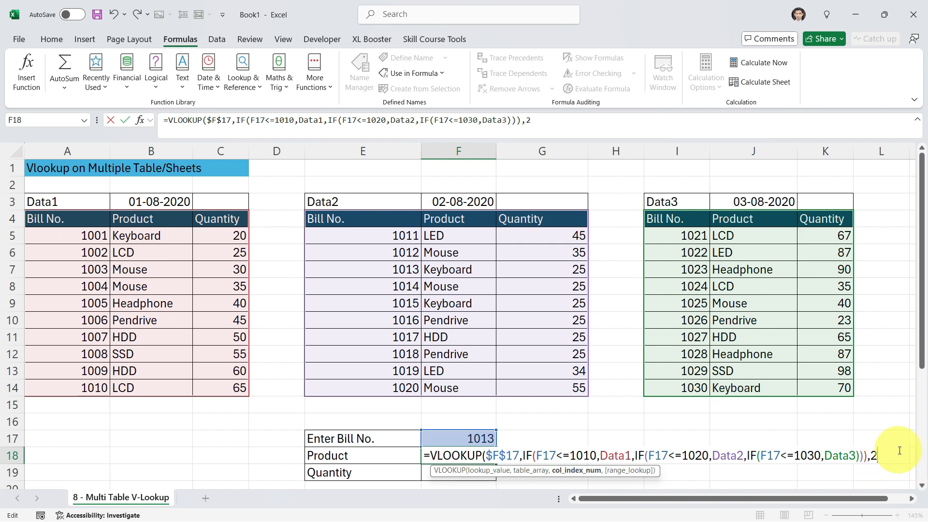
text(,0)
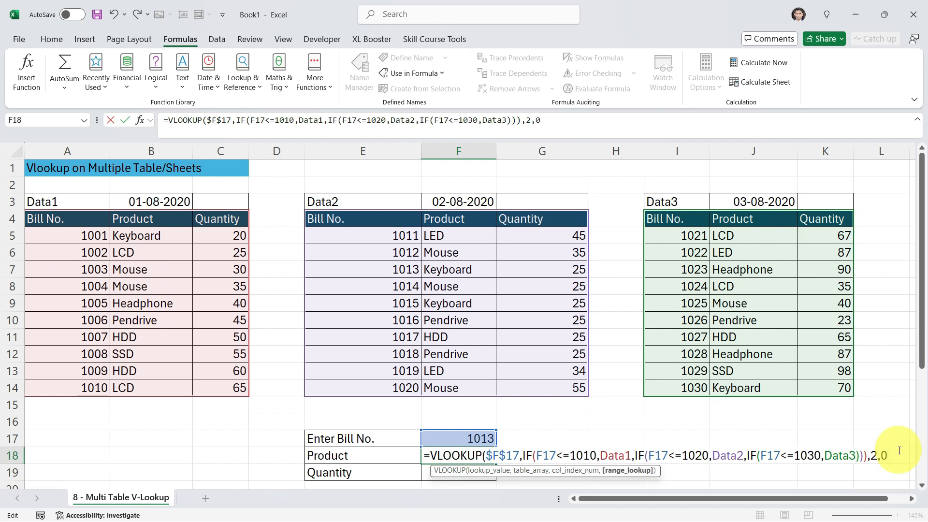
text())
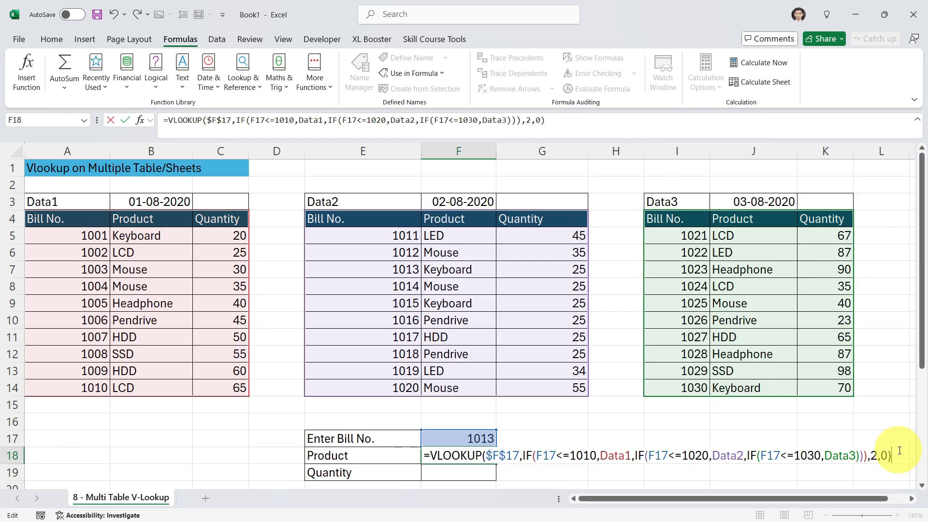
key(Return)
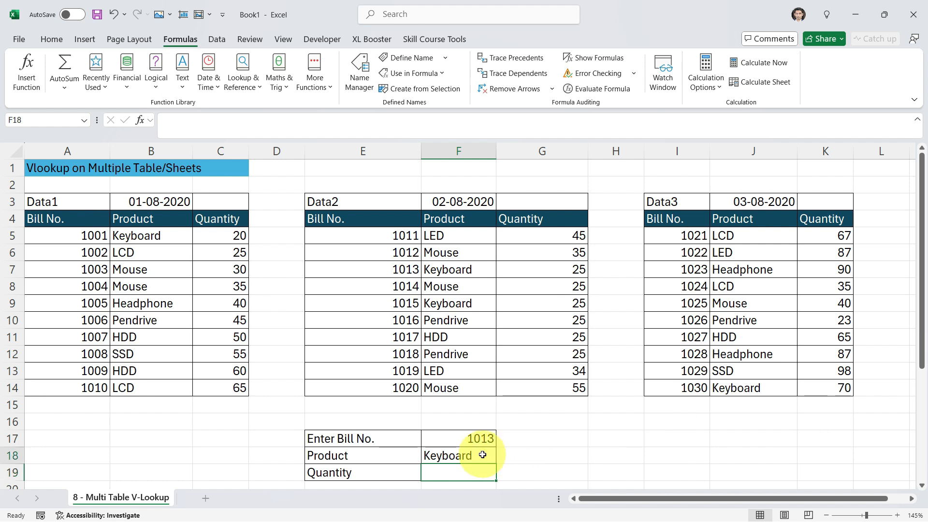
- Make all three F17 references inside the nested IFs of F18's formula absolute as $F$17
click(483, 455)
double_click(485, 455)
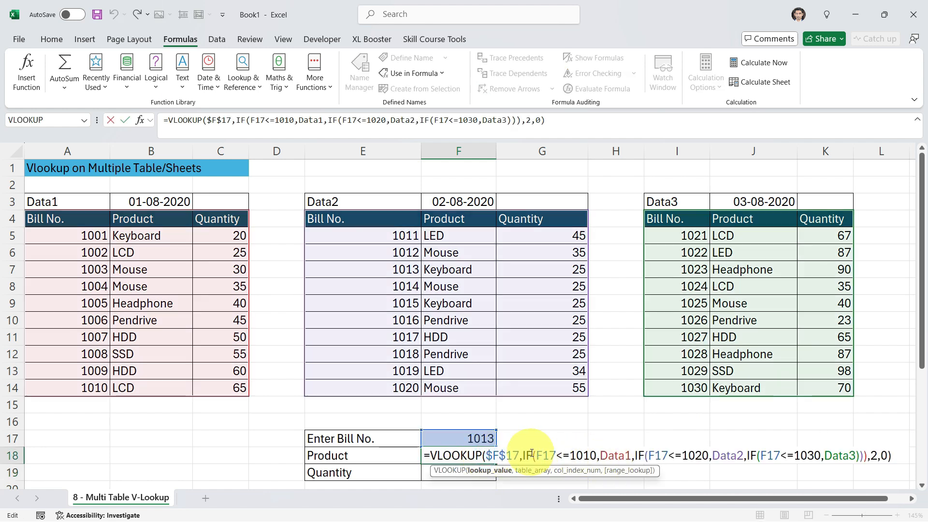
click(551, 455)
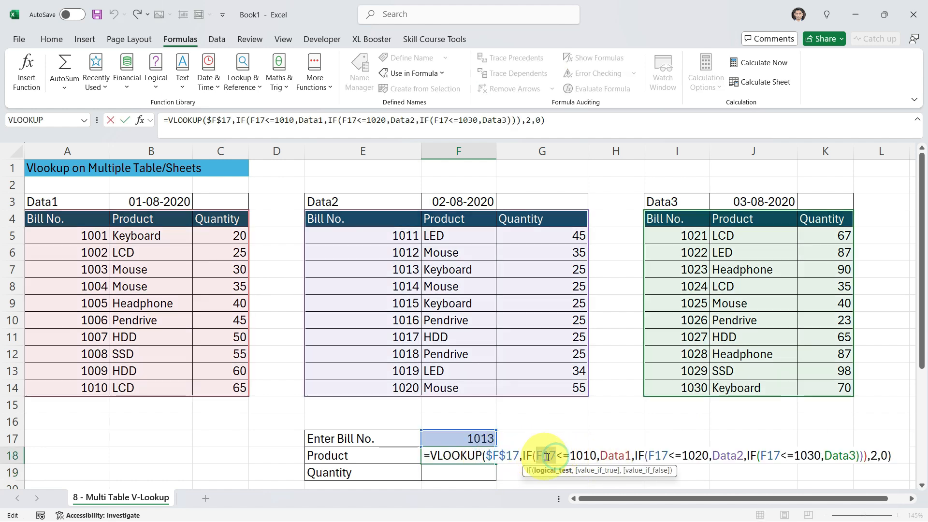
key(F4)
click(682, 455)
key(F4)
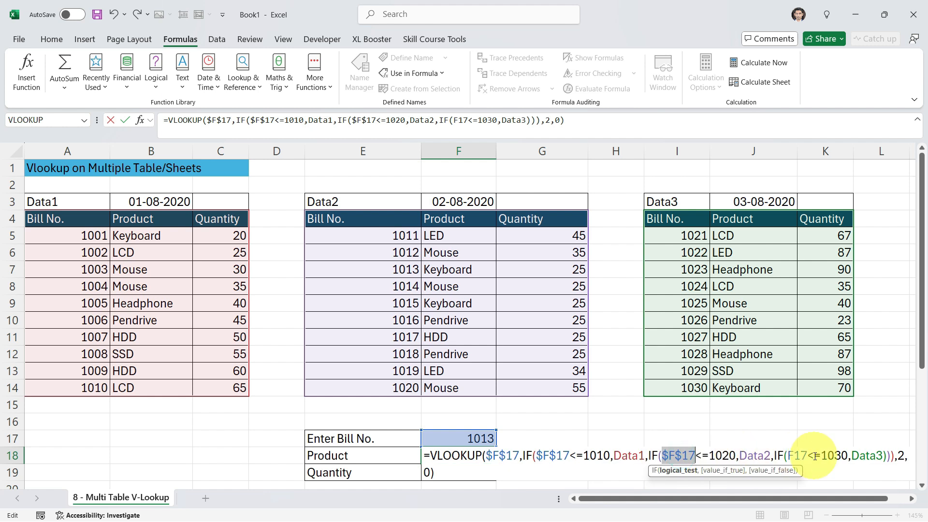
click(790, 455)
key(F4)
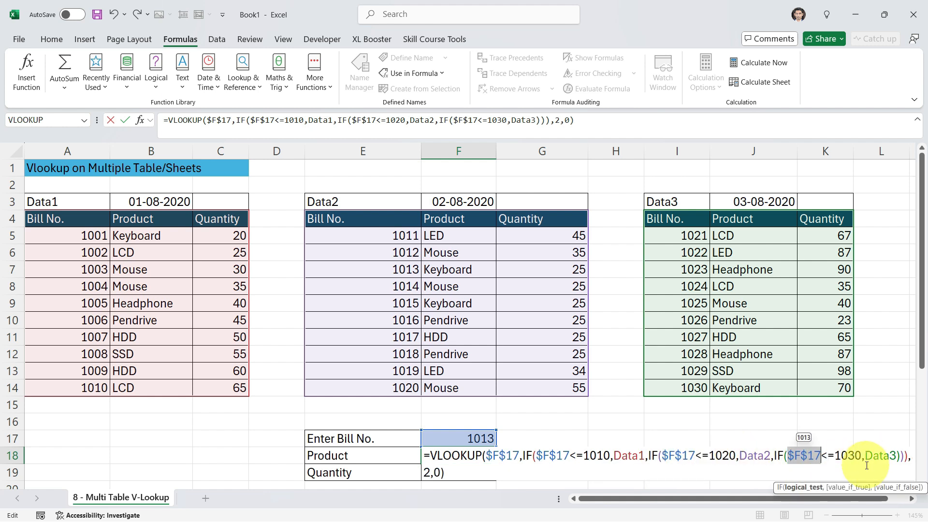
key(Return)
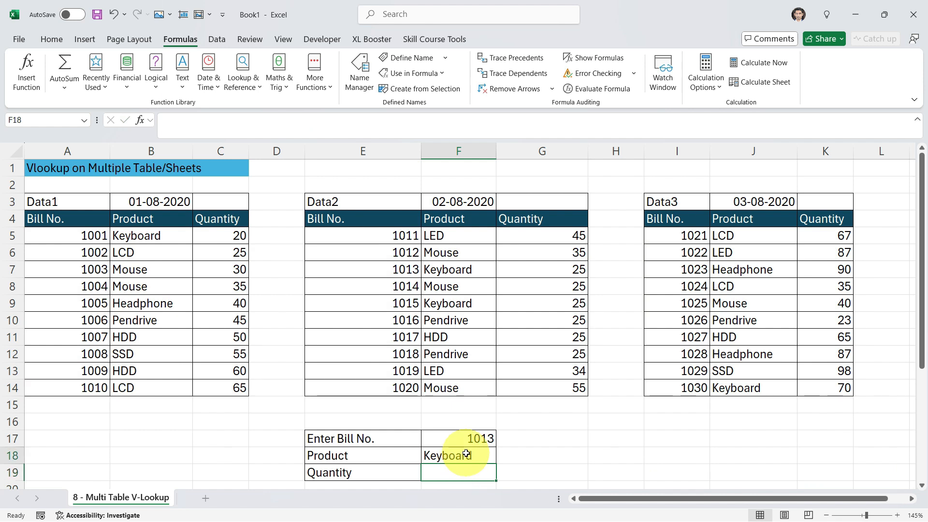
- Fill the Product formula from F18 down into the Quantity cell F19
click(485, 459)
drag(496, 465, 491, 472)
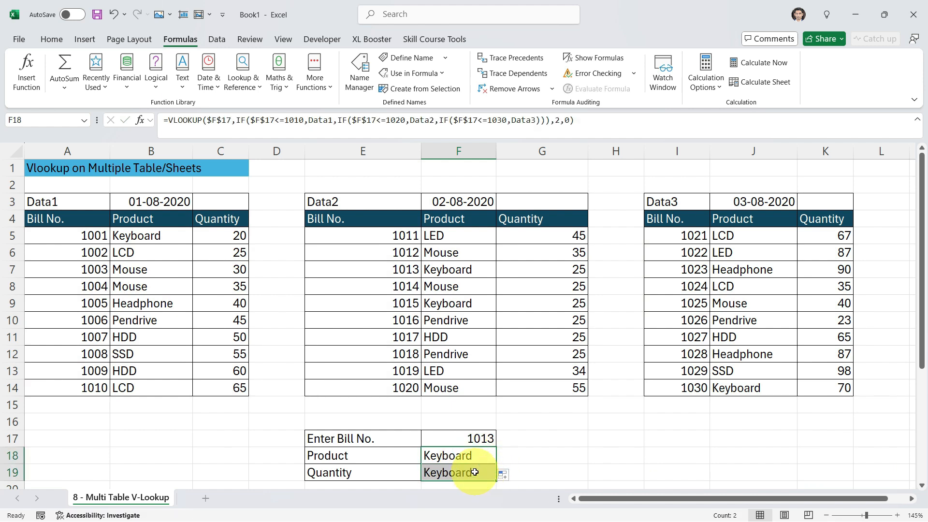
double_click(475, 472)
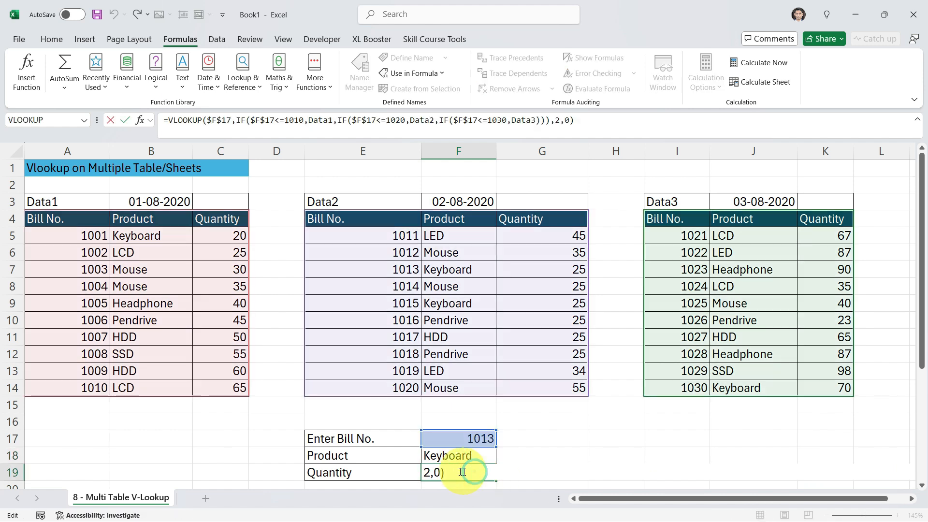
click(430, 471)
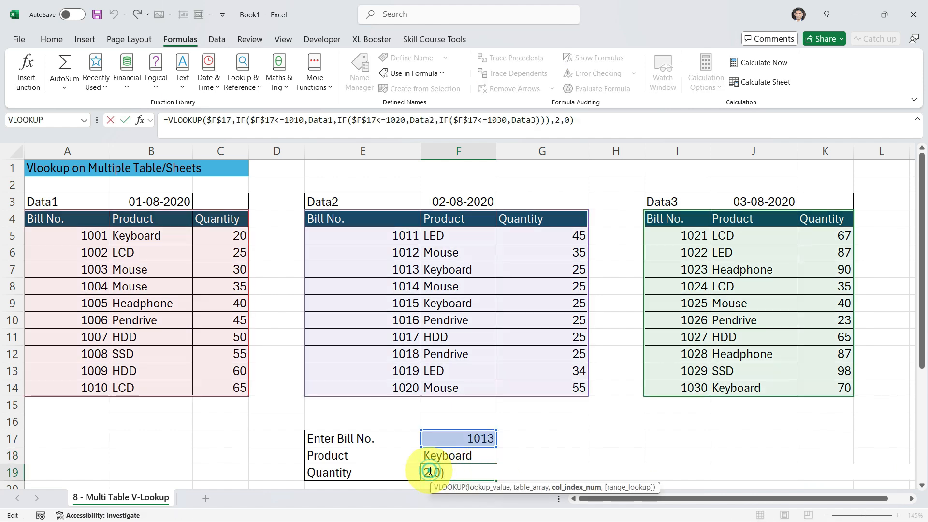
key(Escape)
double_click(455, 471)
key(Escape)
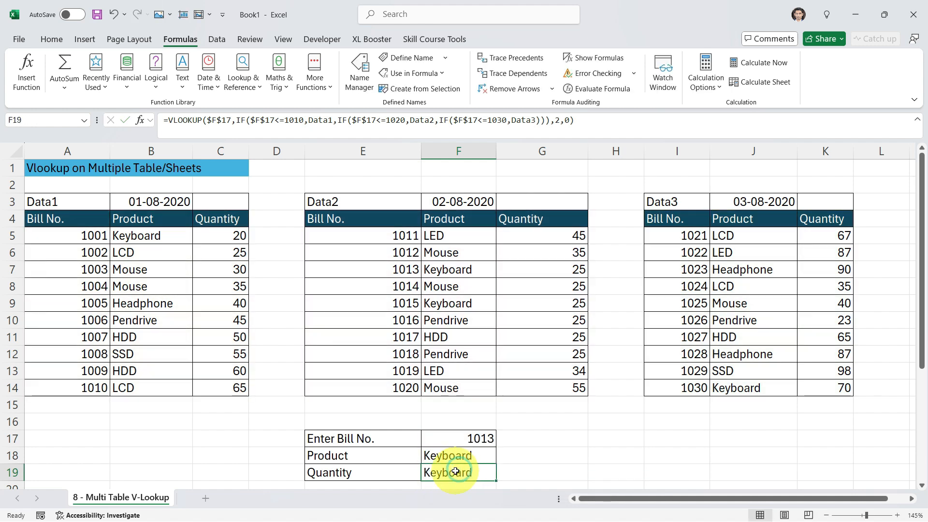
- Change the column index in F19's VLOOKUP so that it returns the Quantity column
scroll(454, 450, down, 4)
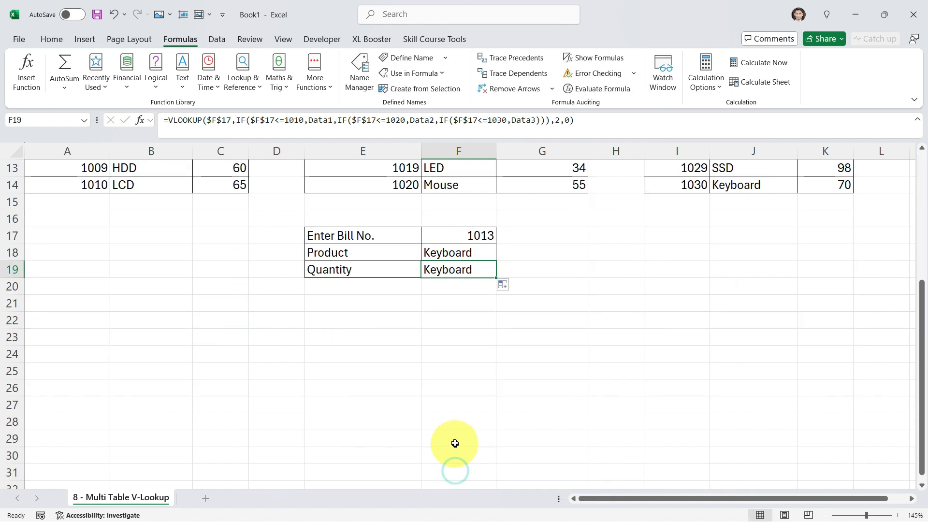
double_click(473, 269)
click(427, 286)
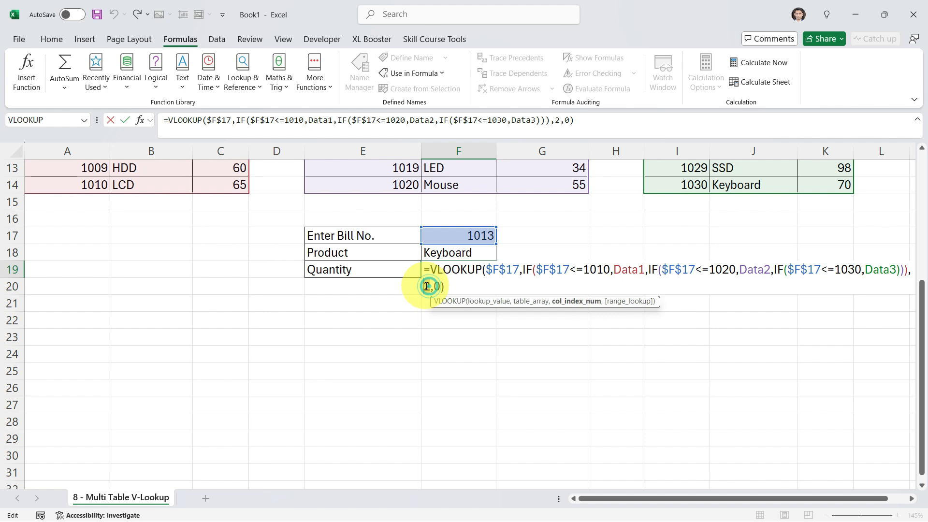
key(Return)
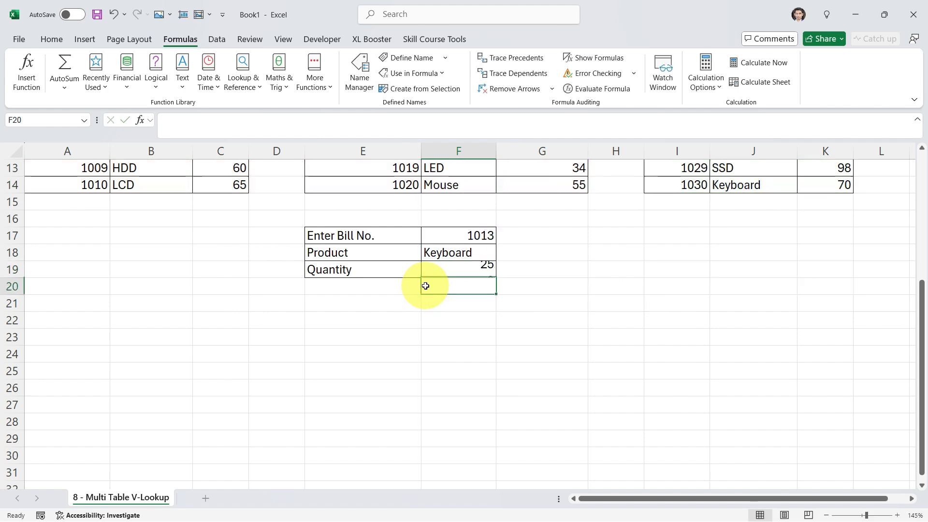
- Compare the result in F19 with the Data2 table's Quantity column and inspect the F19 formula without changing it
scroll(435, 299, up, 3)
drag(511, 179, 532, 316)
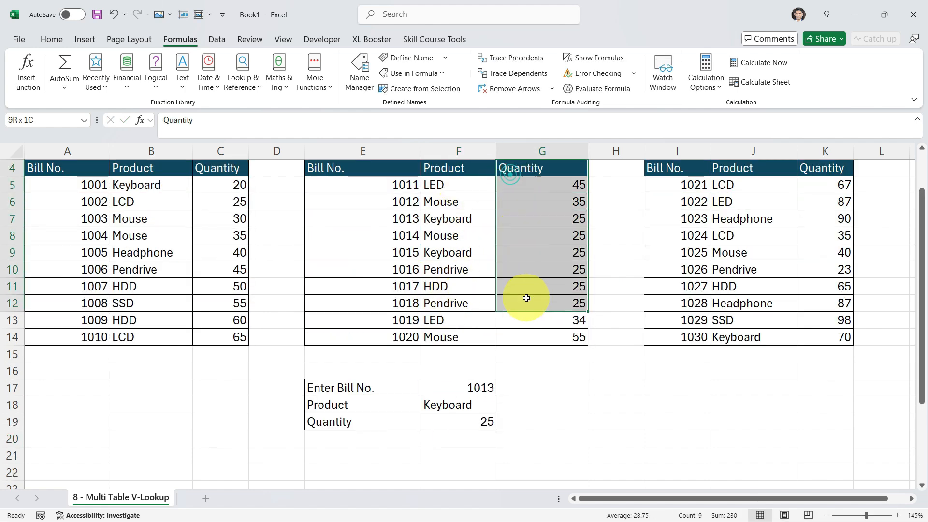
click(471, 418)
double_click(471, 418)
key(Escape)
- Test the lookup with bill number 1002 in F17 and compare the result with that bill's row in Data1
click(477, 386)
text(1)
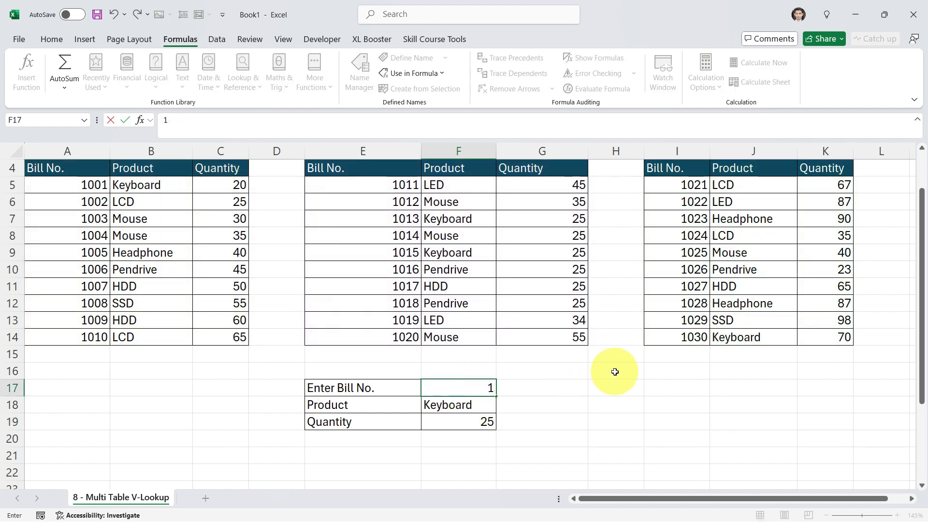
text(002)
key(Return)
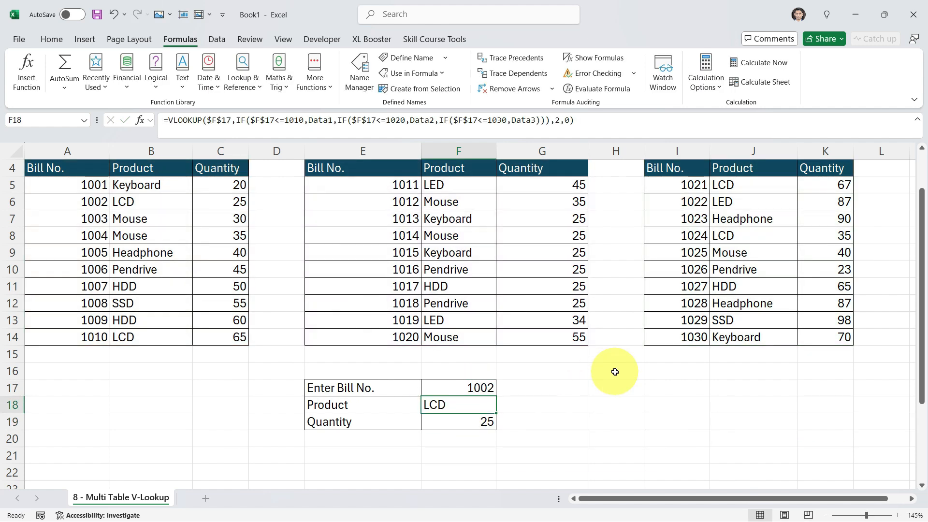
drag(65, 206, 232, 201)
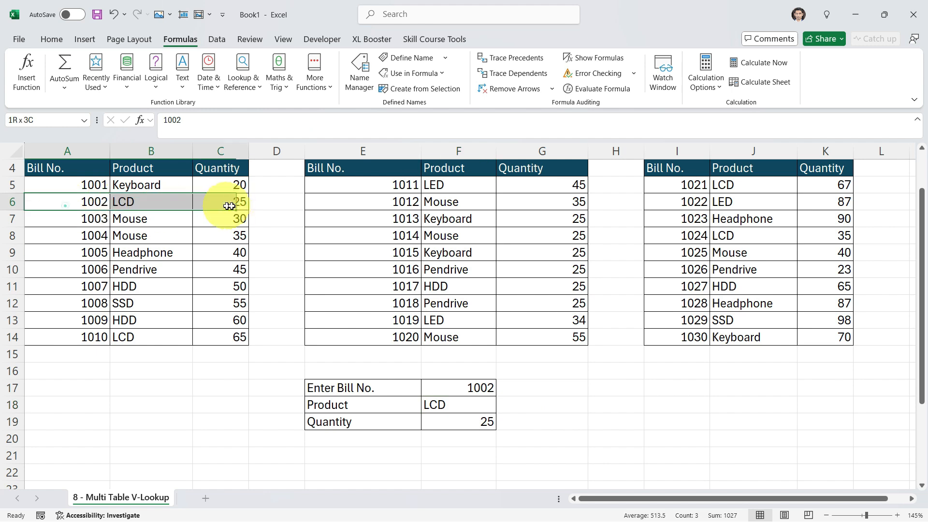
- Enter bill number 1007 in F17 to test the lookup with another Data1 bill
click(482, 384)
text(100)
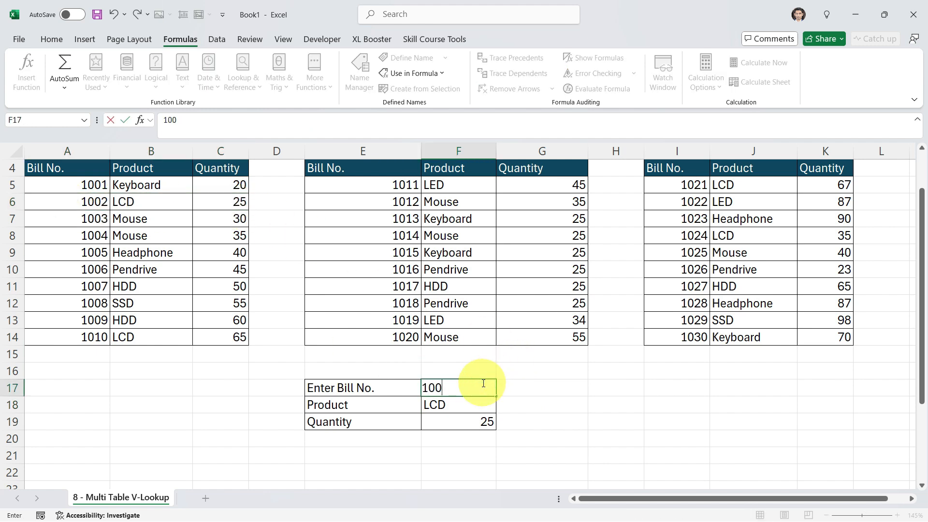
key(Return)
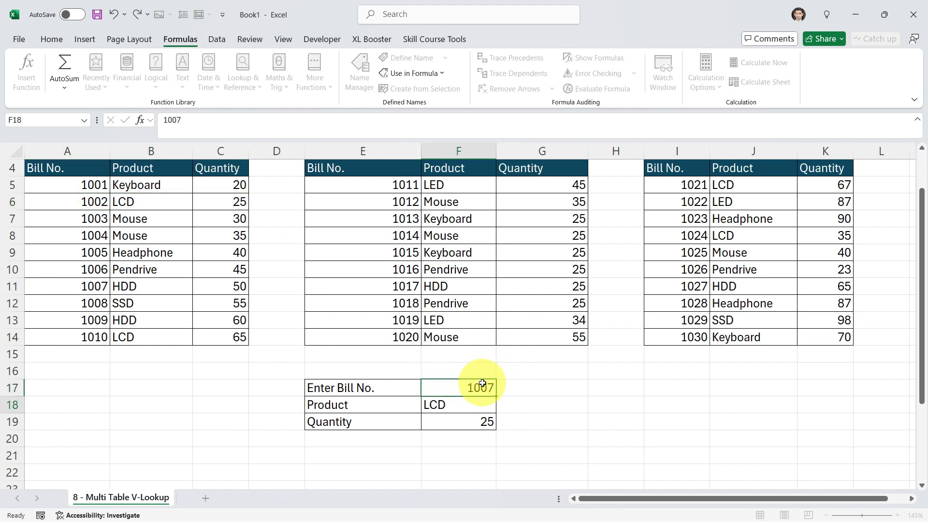
- Compare the lookup result with bill 1007's row in Data1, and test a Data2 bill by entering 1018 in F17
drag(107, 288, 232, 286)
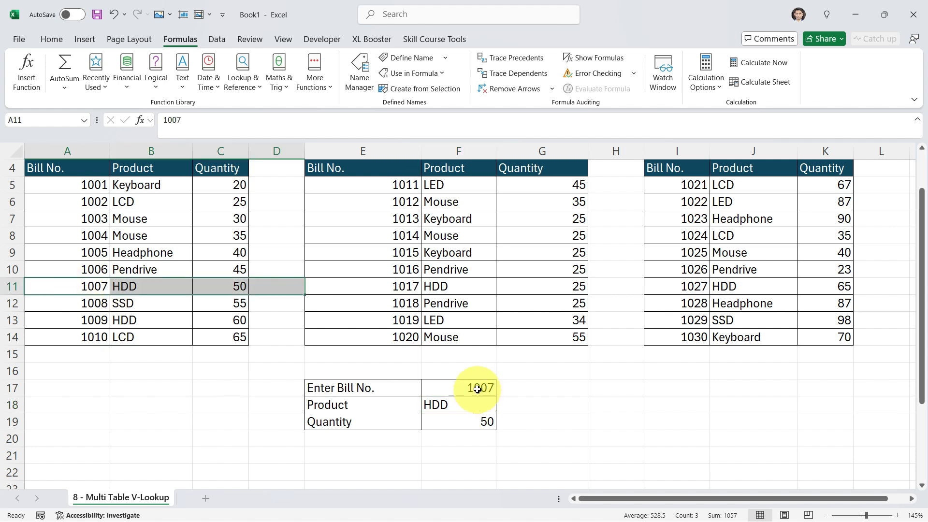
click(481, 385)
text(1)
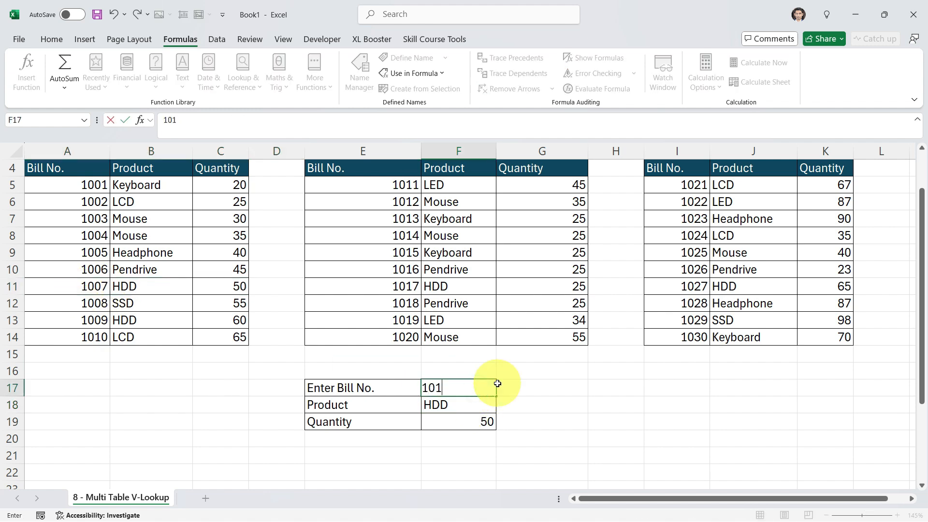
key(Return)
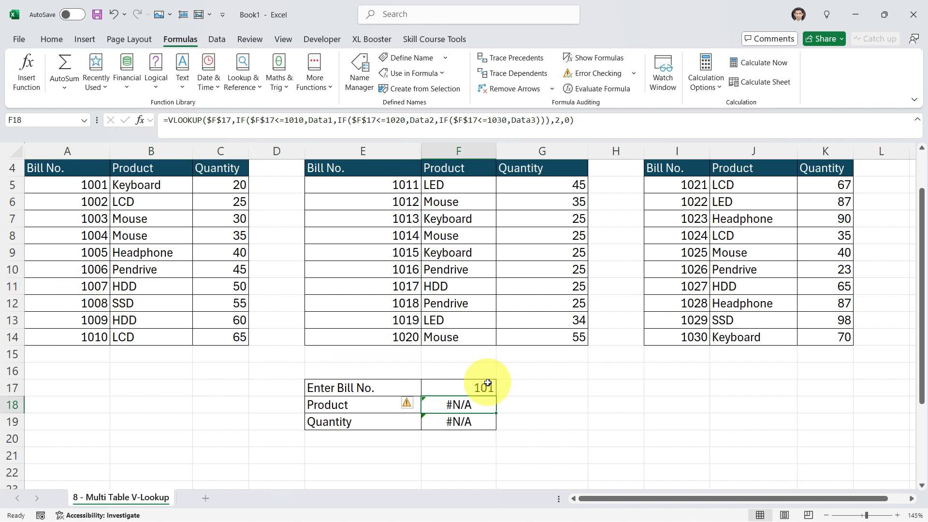
double_click(485, 383)
key(Return)
double_click(490, 382)
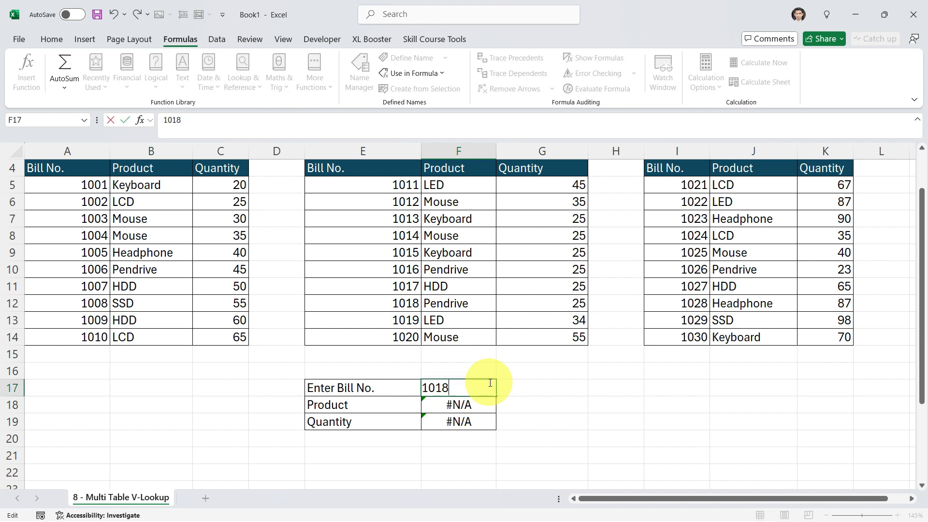
key(Return)
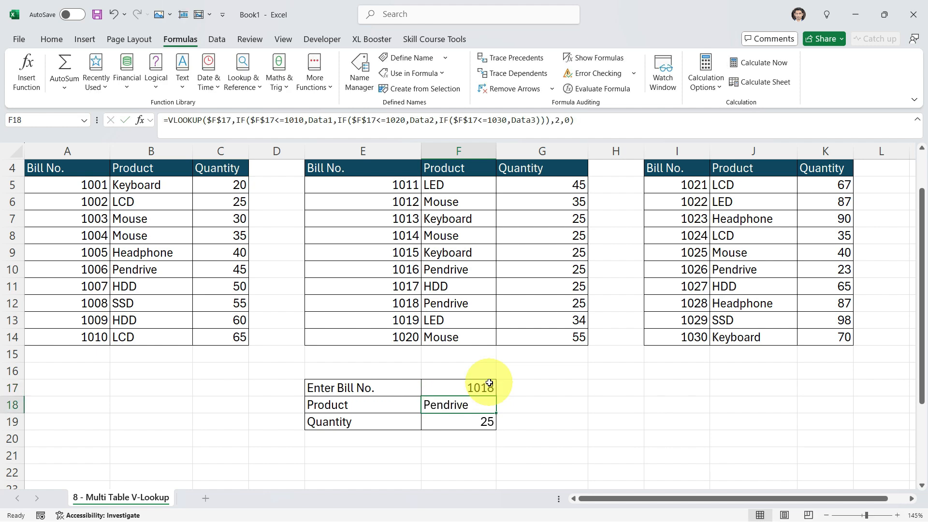
- Test the lookup with bill number 1029 in F17 and compare the product and quantity with that bill's row in Data3
mouse_move(487, 385)
mouse_down()
mouse_move(485, 433)
mouse_move(483, 387)
mouse_up()
text(10)
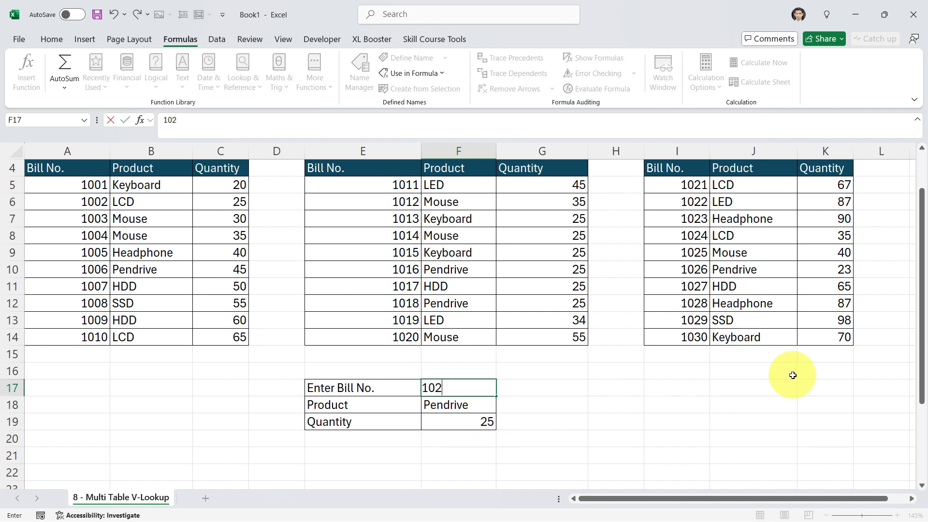
key(Return)
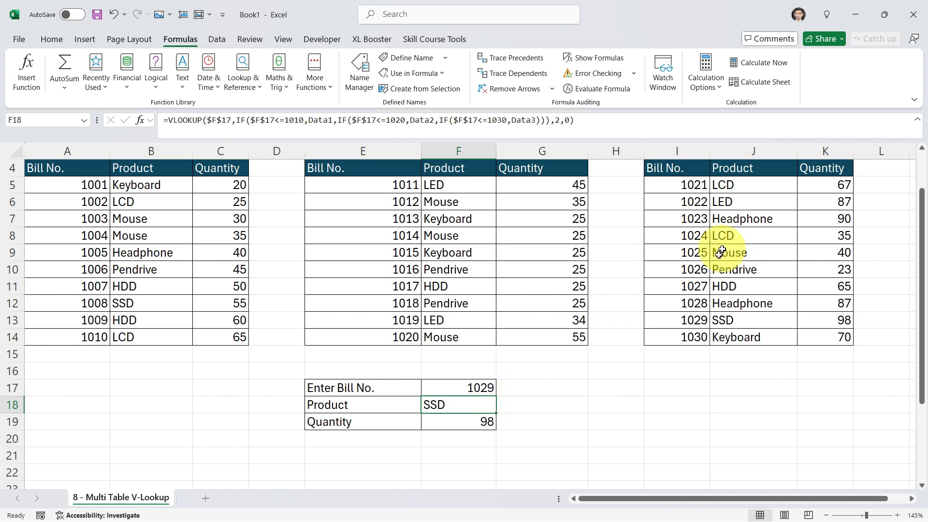
drag(695, 321, 826, 320)
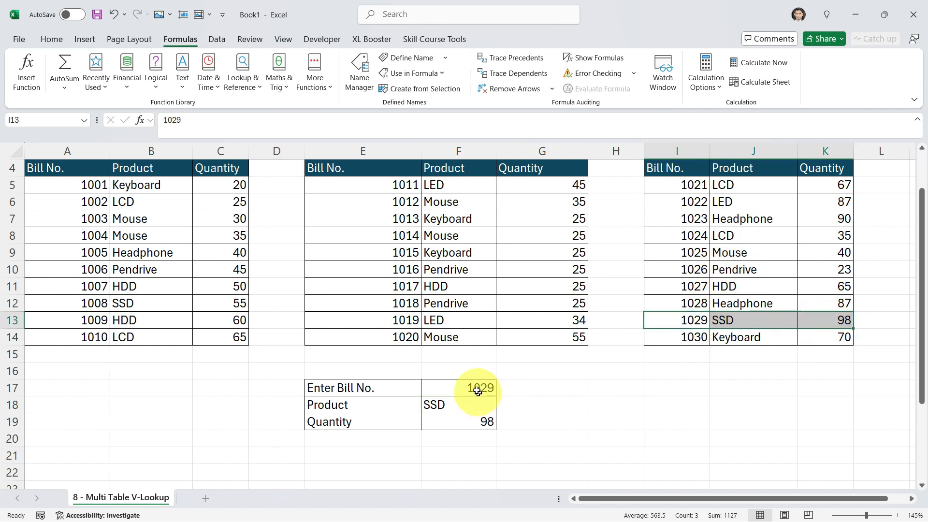
drag(480, 388, 475, 426)
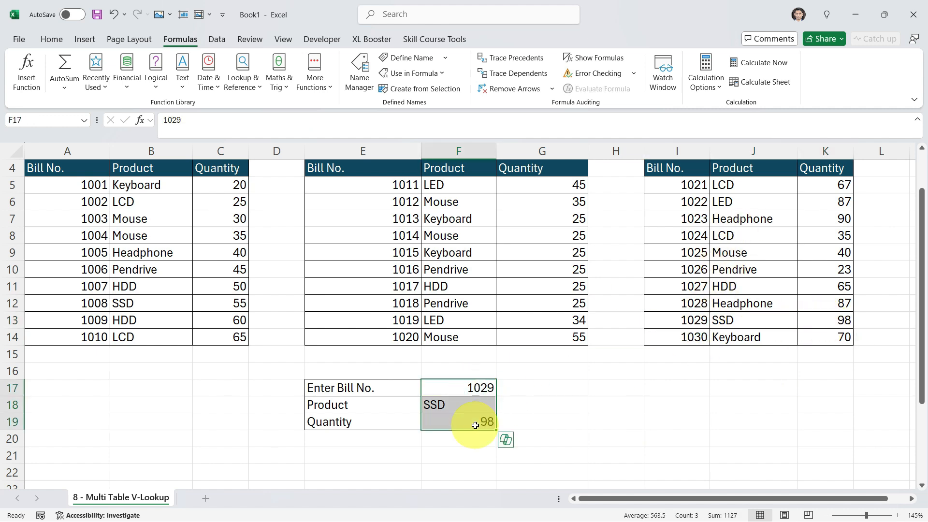